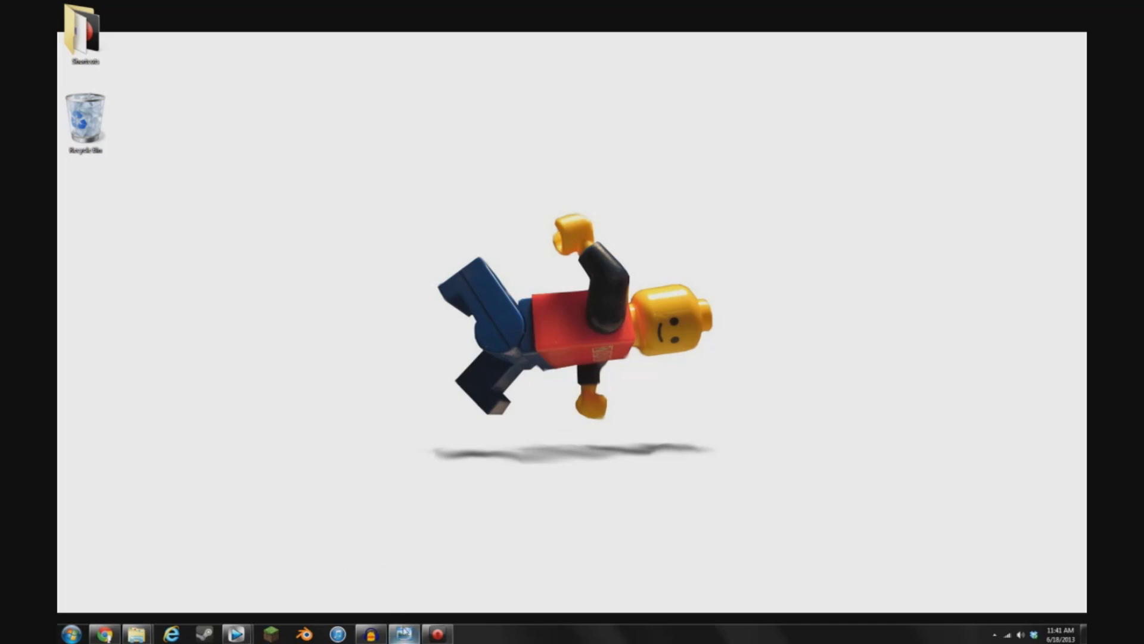
# - Look through the stop-motion photos in the photo viewer: the empty scene and the minifigure frame
pyautogui.click(404, 633)
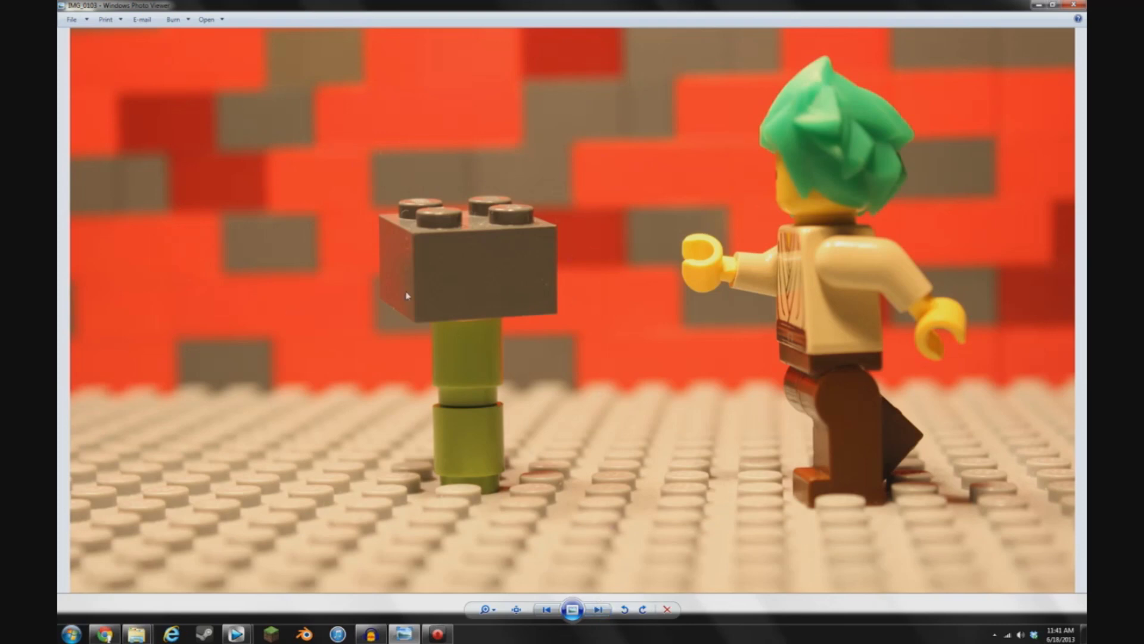
pyautogui.click(599, 609)
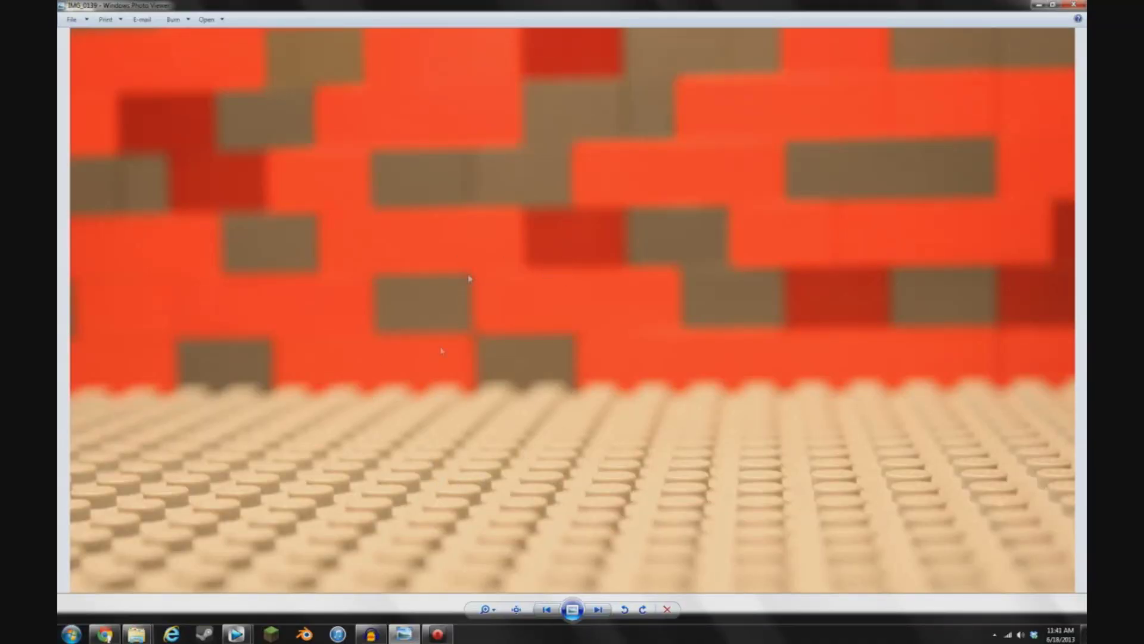
pyautogui.click(547, 614)
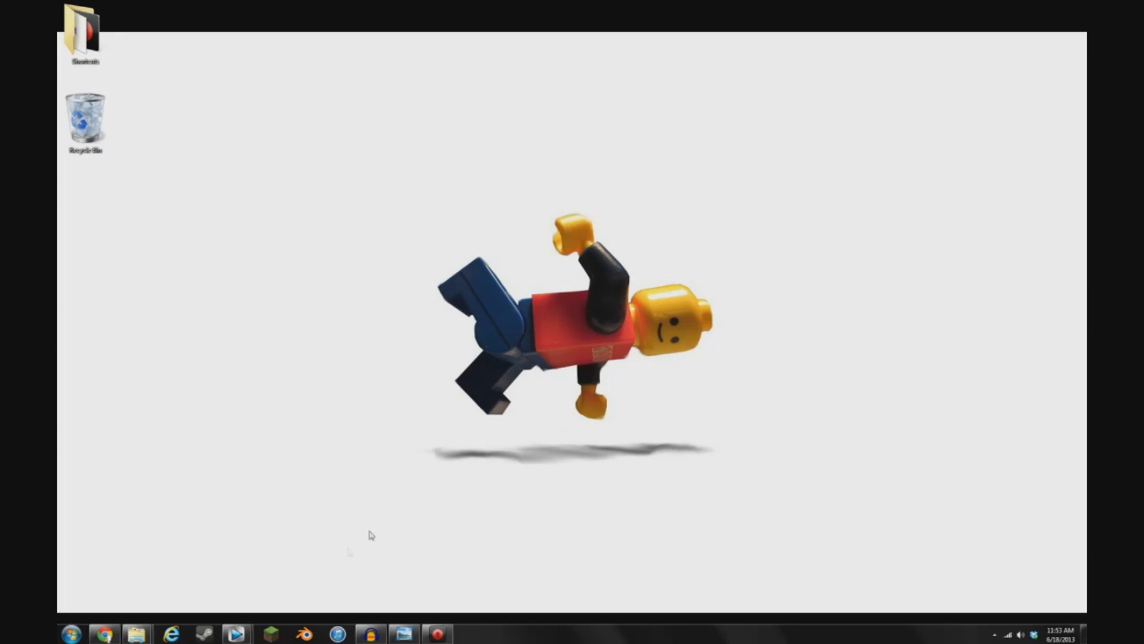
# - Bring the untitled Vegas project to the front and play through the stop-motion sequence
pyautogui.moveTo(244, 636)
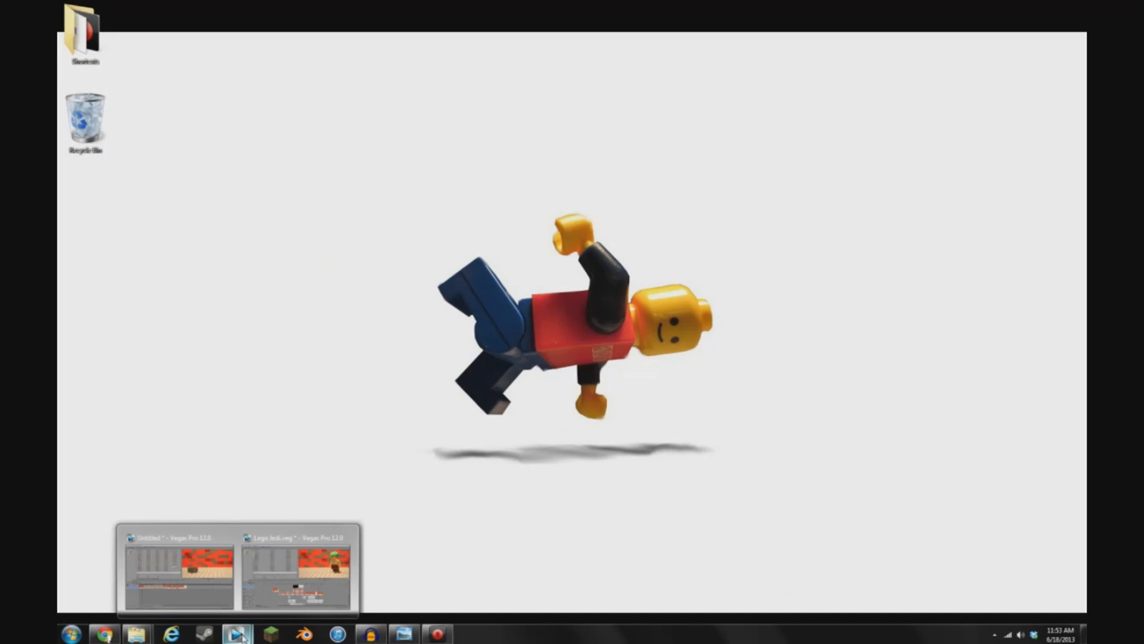
pyautogui.click(178, 569)
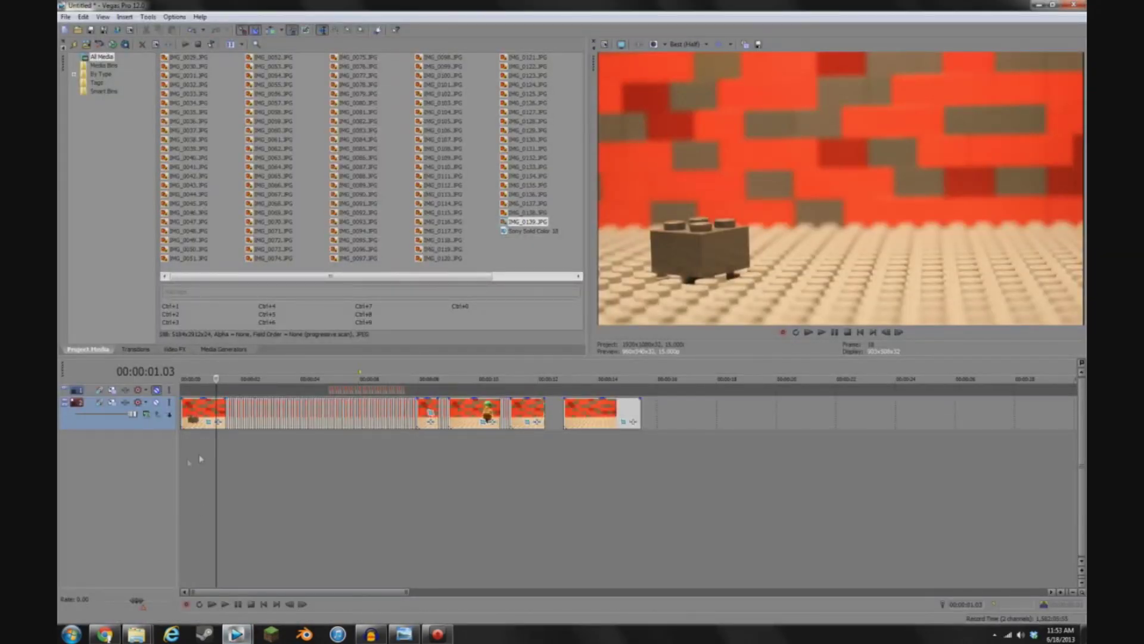
pyautogui.press('space')
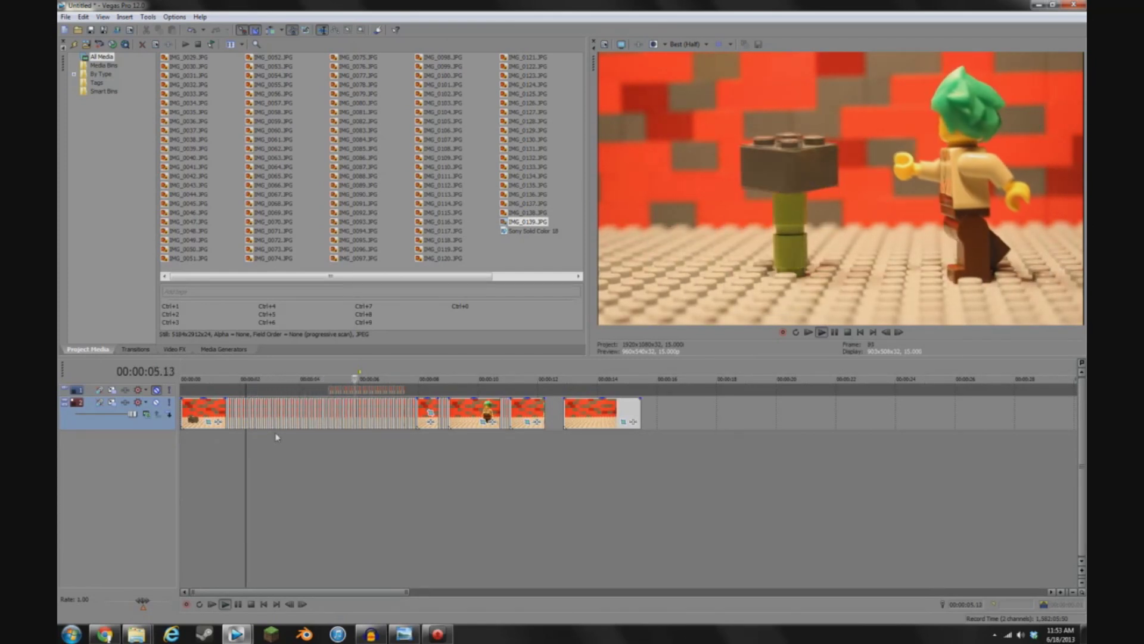
pyautogui.press('space')
# - Confirm in Editing preferences that New still image length is on (one frame, 0.066 s)
pyautogui.click(174, 16)
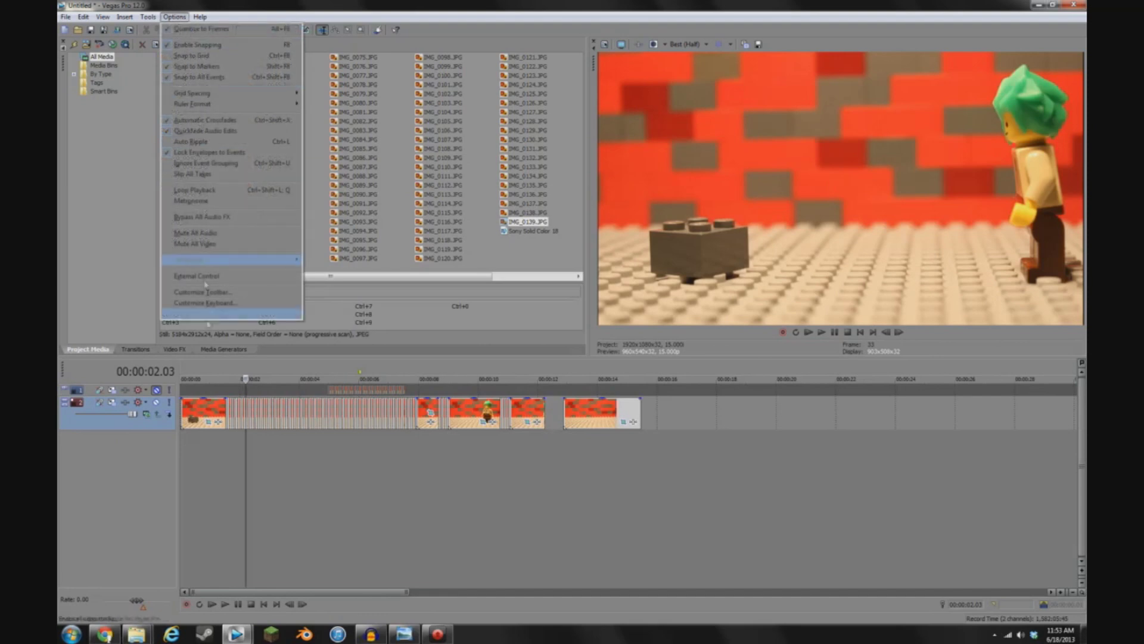
pyautogui.click(200, 314)
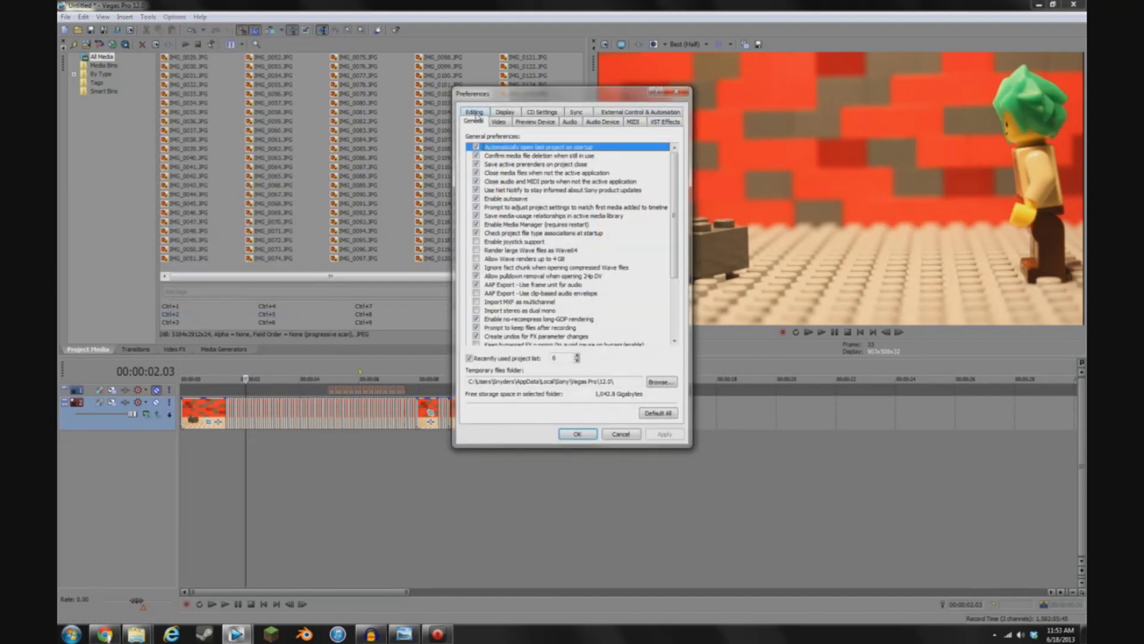
pyautogui.click(475, 113)
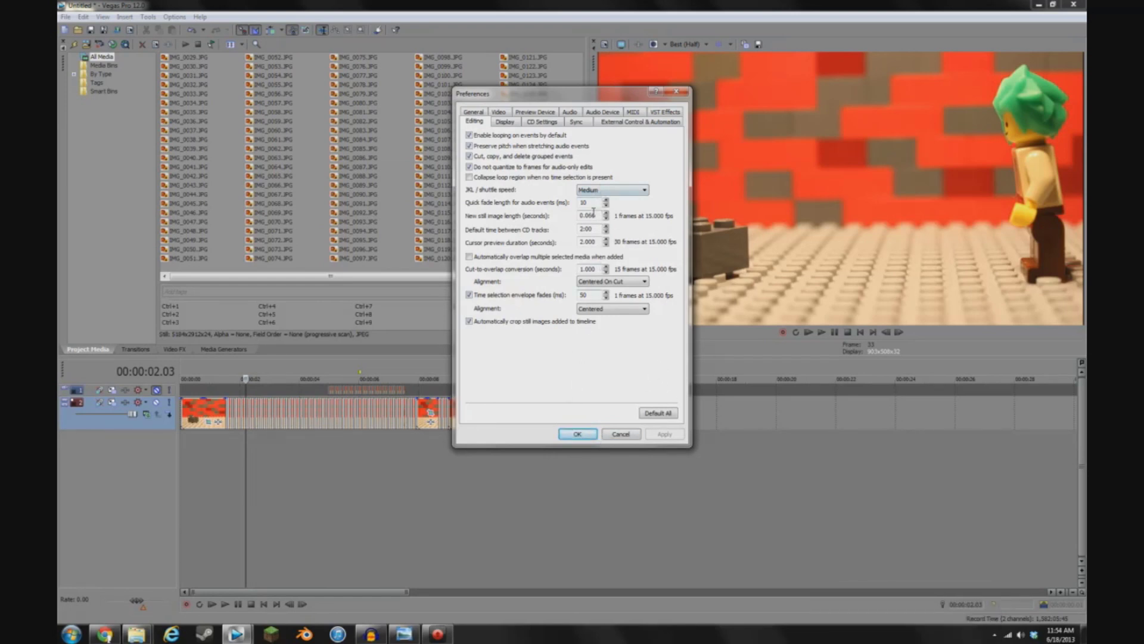
pyautogui.click(575, 435)
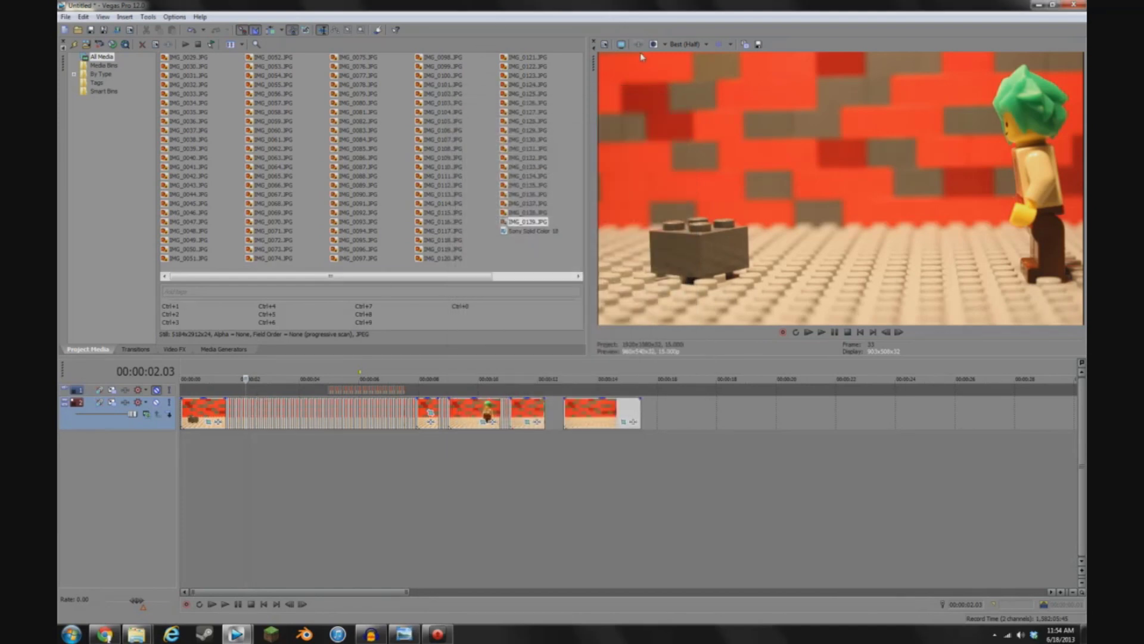
pyautogui.click(605, 45)
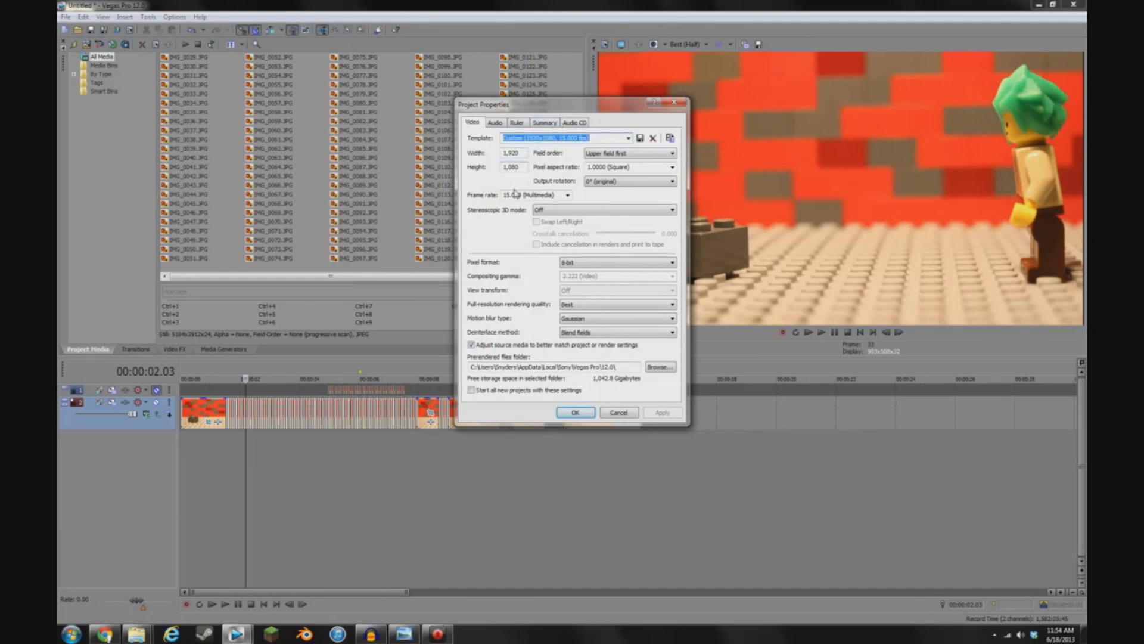
# - Set the project frame rate to 15.000 (Multimedia) and apply it
pyautogui.click(568, 195)
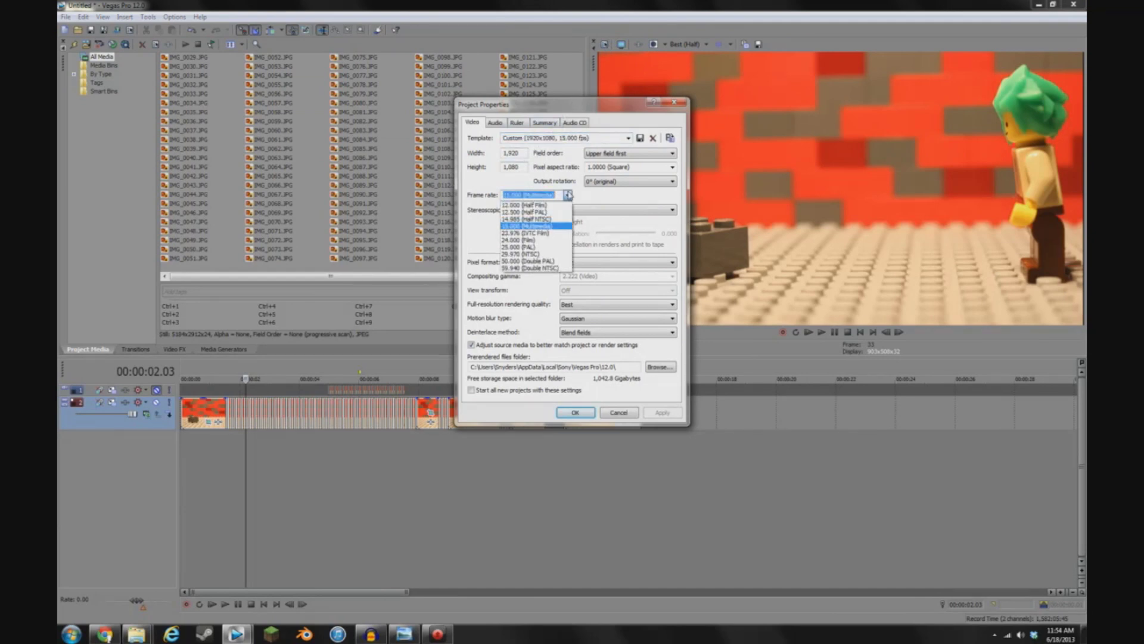
pyautogui.click(552, 226)
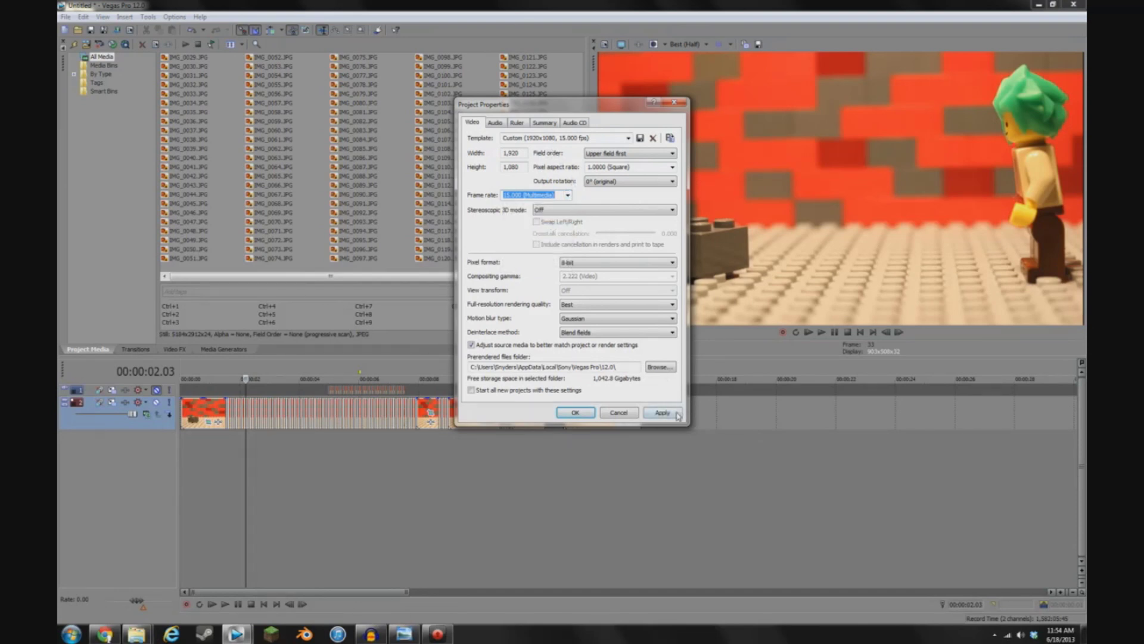
pyautogui.click(663, 413)
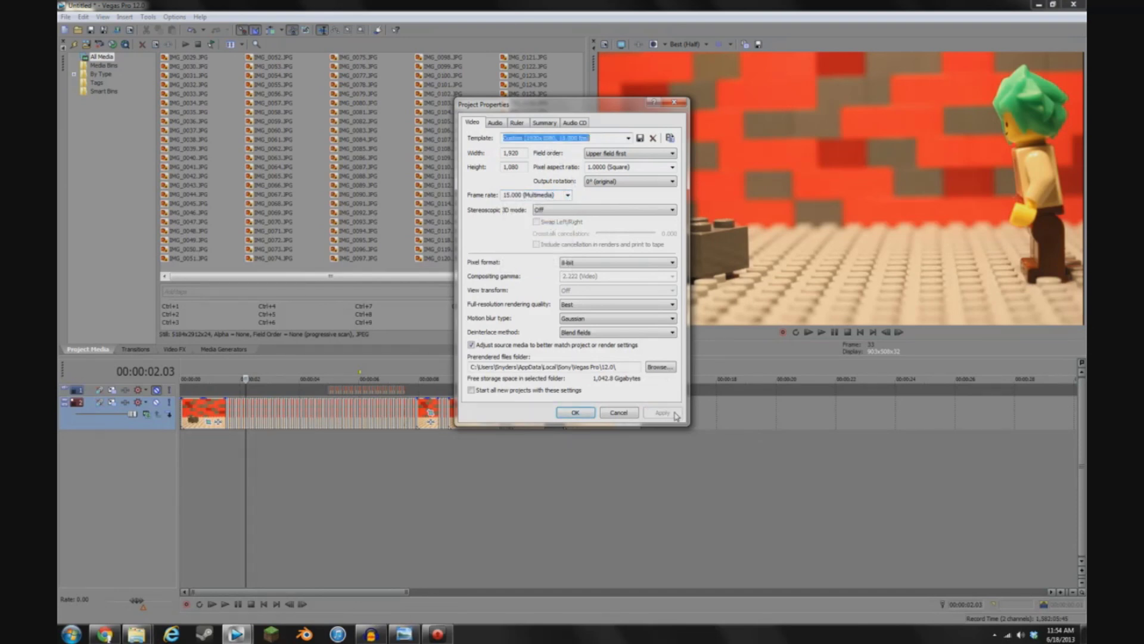
pyautogui.click(577, 414)
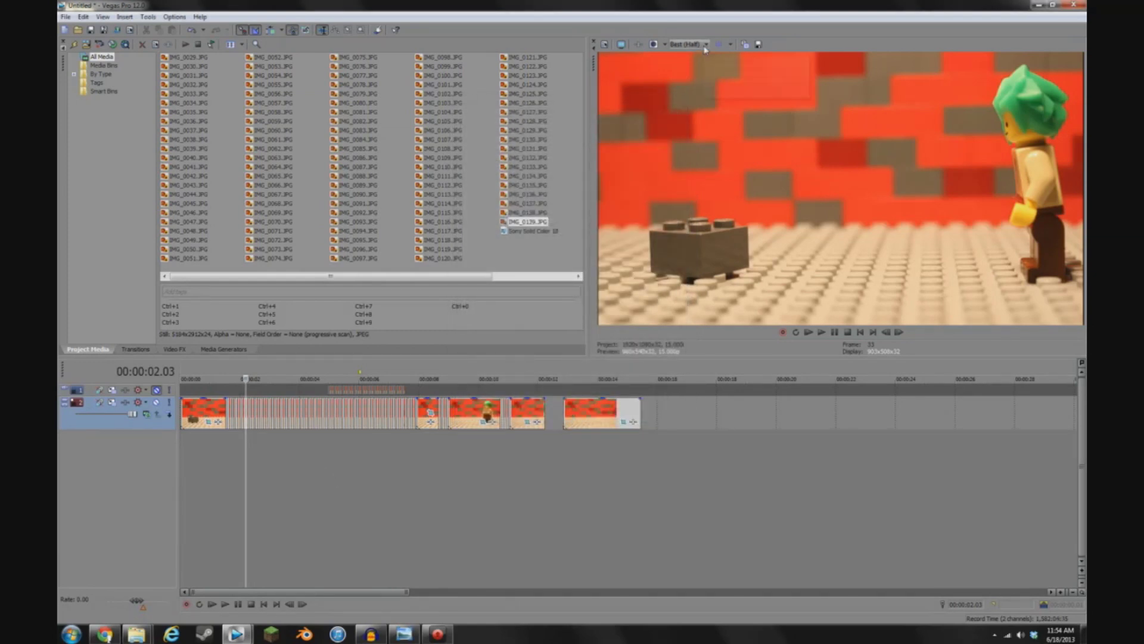
# - Play the clip, then set the preview quality to Best (Half)
pyautogui.press('space')
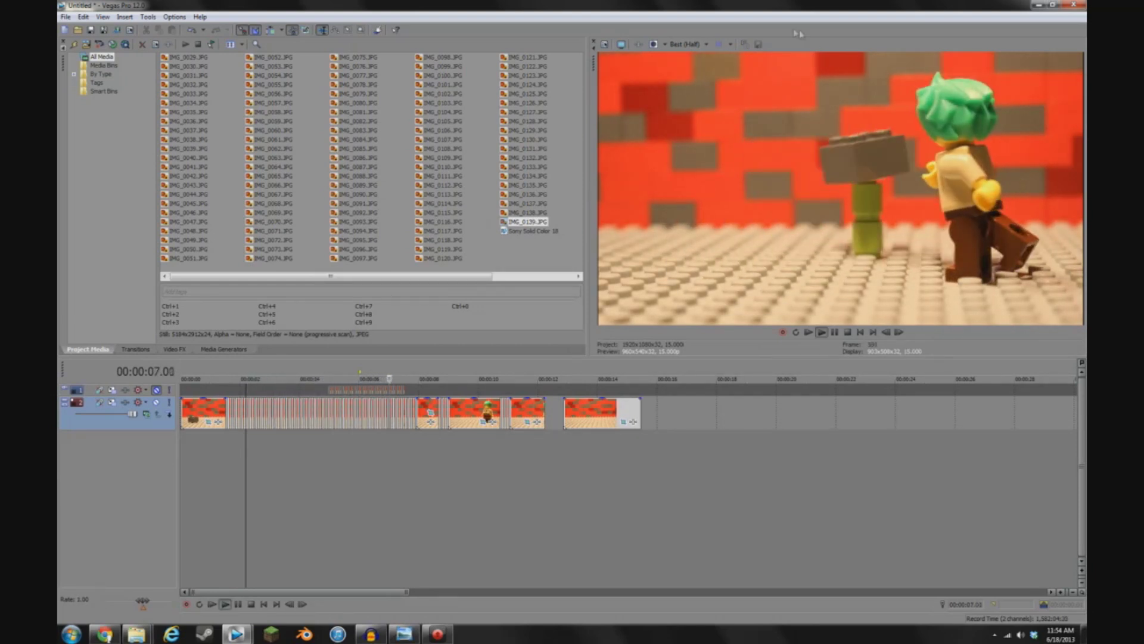
pyautogui.press('space')
pyautogui.click(703, 45)
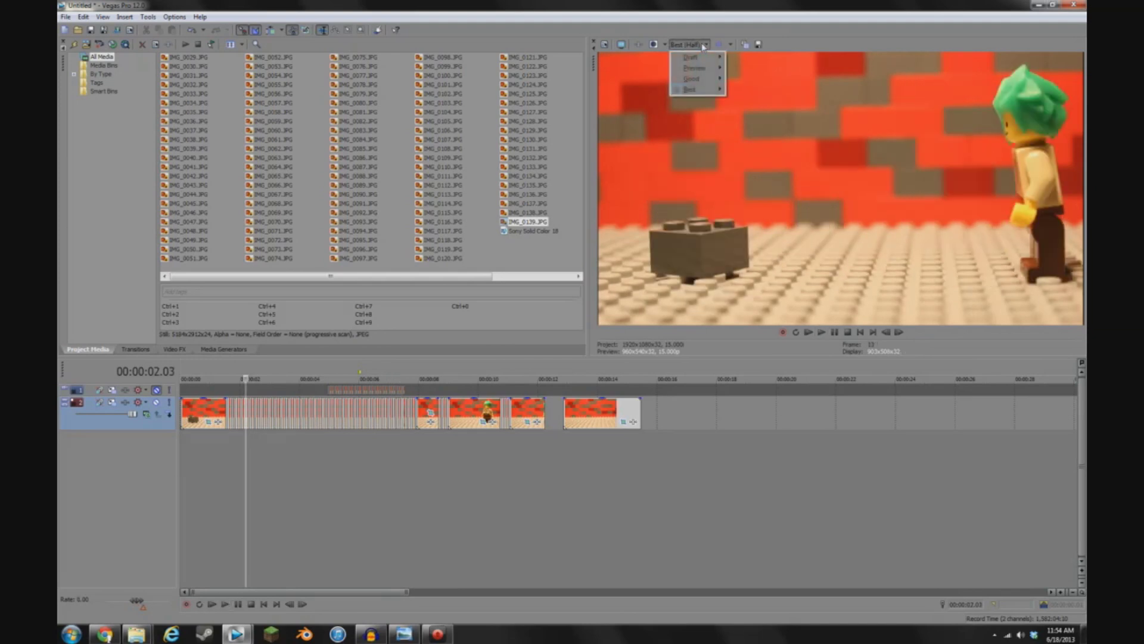
pyautogui.moveTo(703, 89)
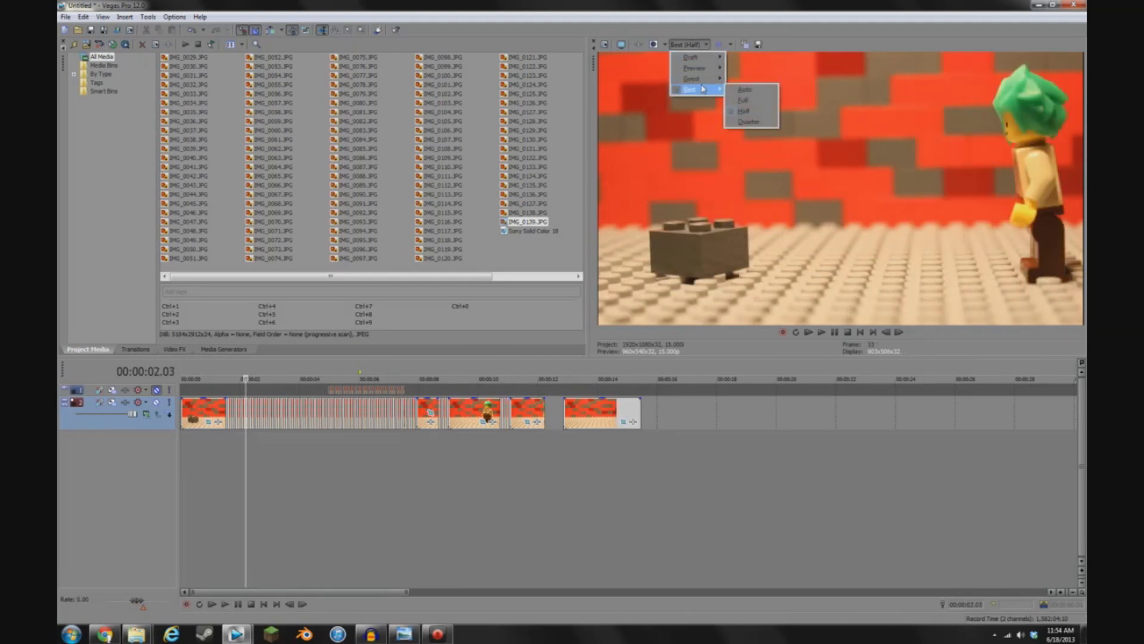
pyautogui.click(734, 115)
# - Play back from about 1.5 seconds to check the sequence
pyautogui.click(225, 458)
pyautogui.press('space')
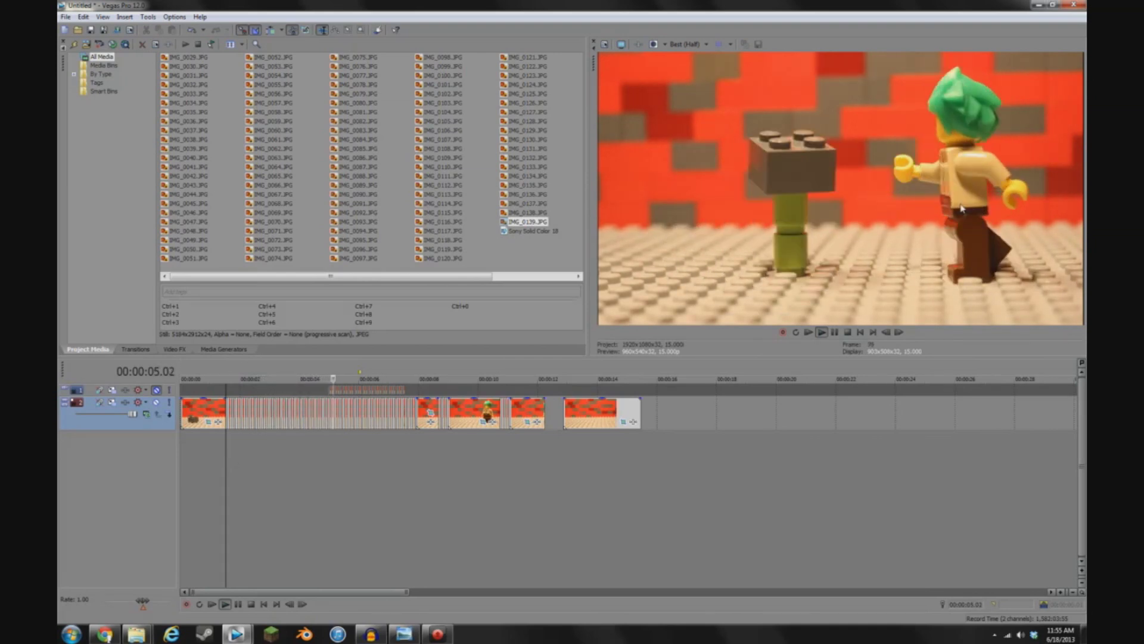
pyautogui.press('space')
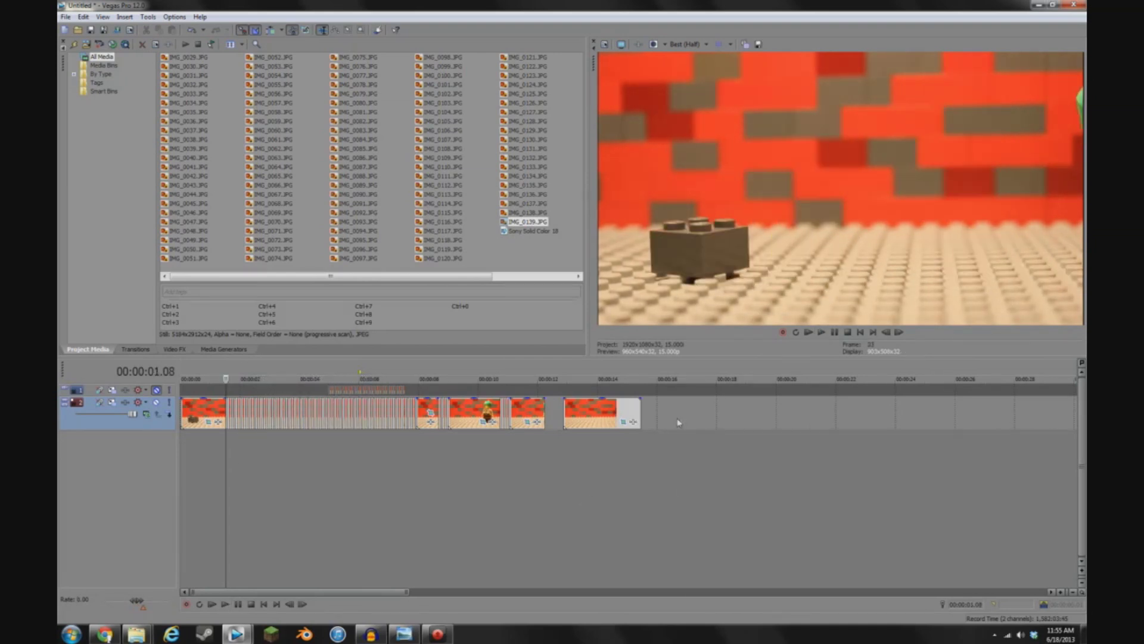
pyautogui.rightClick(677, 420)
# - Add a new video track and move the last clip onto it
pyautogui.rightClick(660, 406)
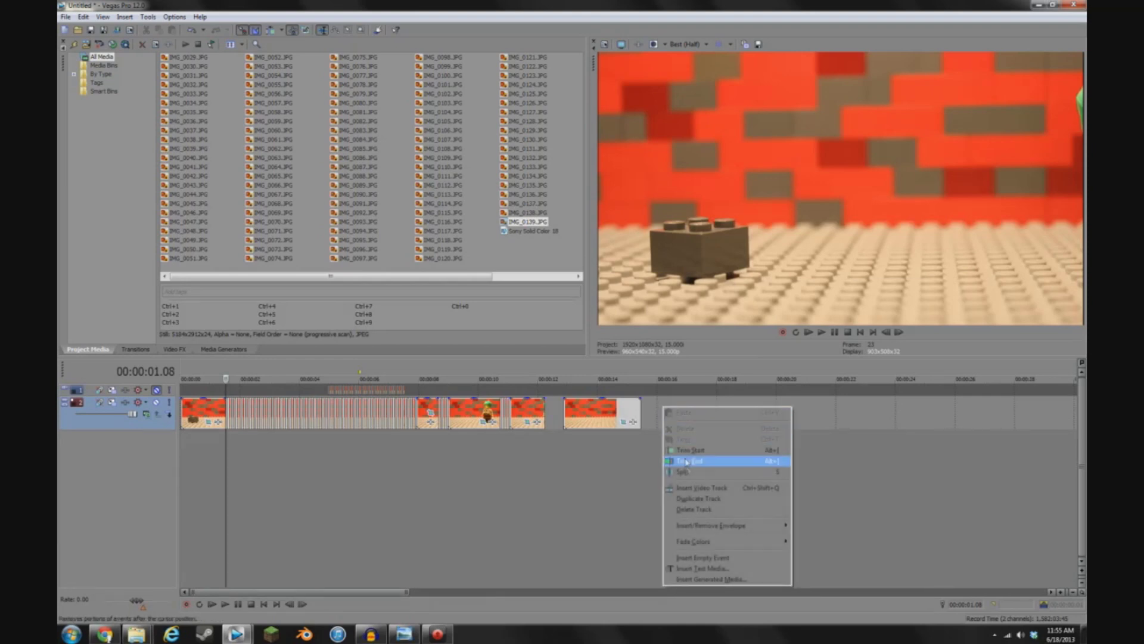
pyautogui.click(694, 487)
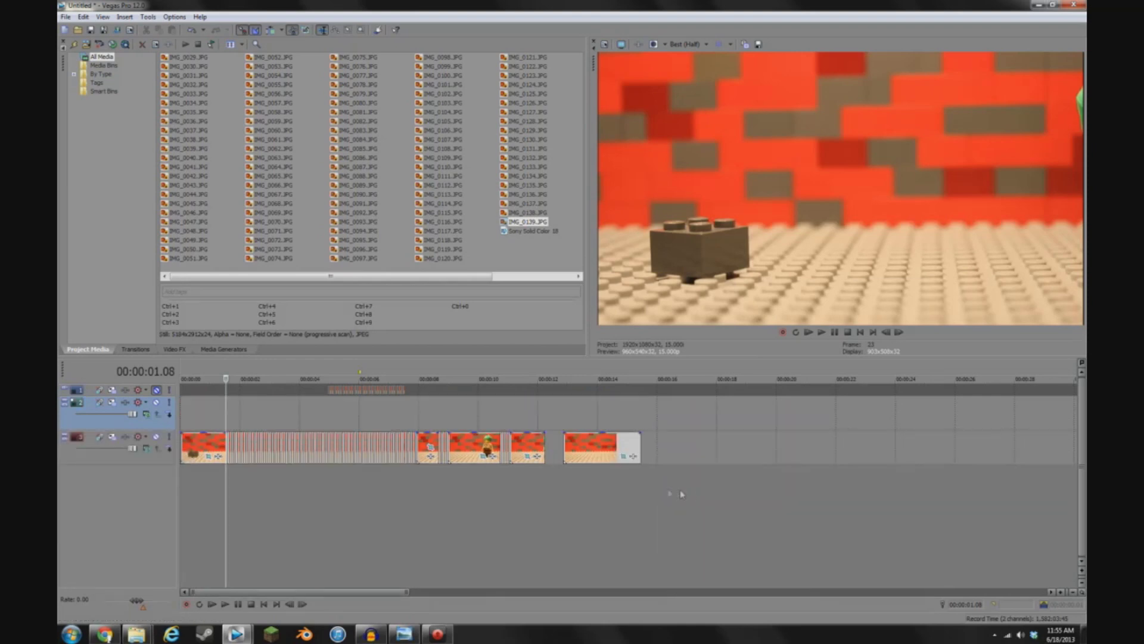
pyautogui.click(593, 452)
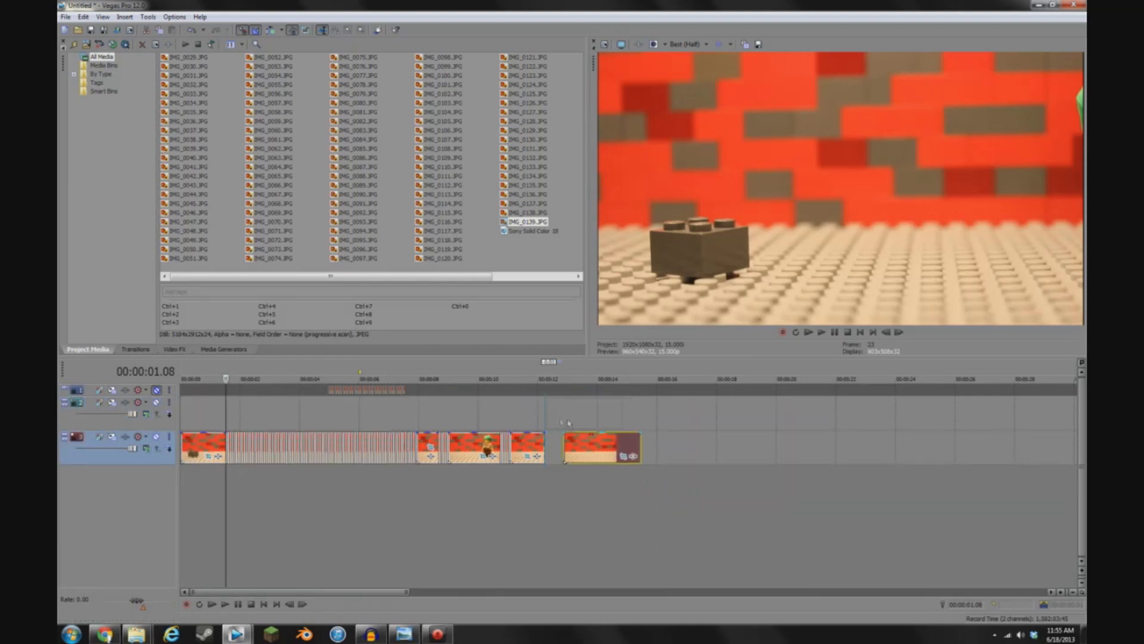
pyautogui.moveTo(356, 420); pyautogui.dragTo(359, 417)
# - Find the lift frame 00:00:04.14 and make the background still start there
pyautogui.click(330, 420)
pyautogui.press('Up')
pyautogui.press('Up')
pyautogui.press('Up')
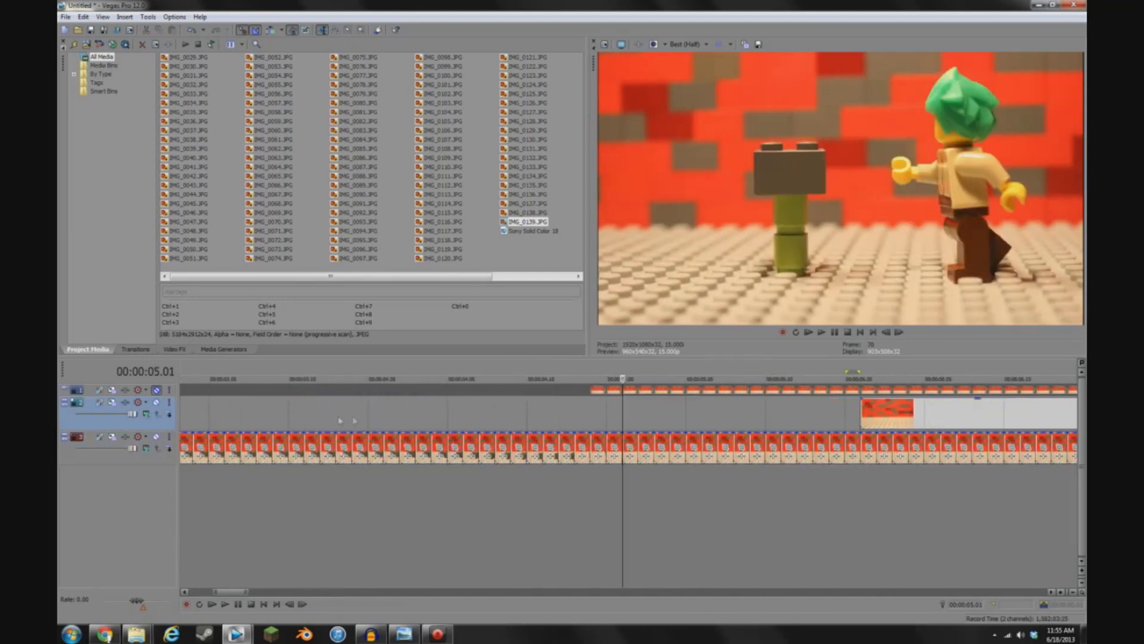
pyautogui.press('Left')
pyautogui.press('Left')
pyautogui.press('Left')
pyautogui.press('Right')
pyautogui.press('Right')
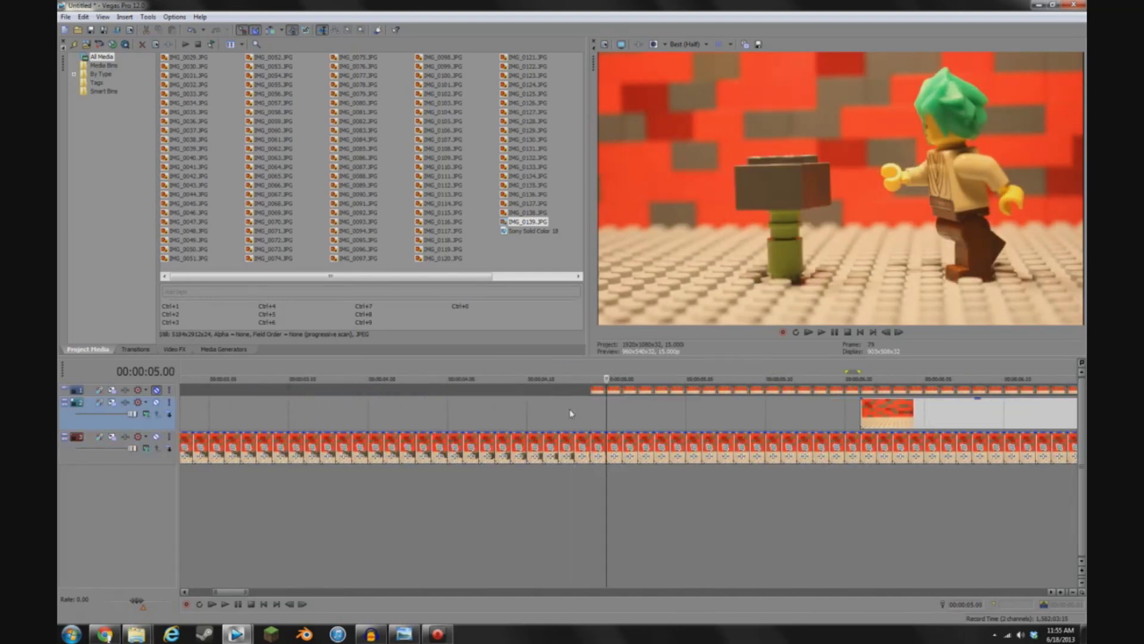
pyautogui.press('Left')
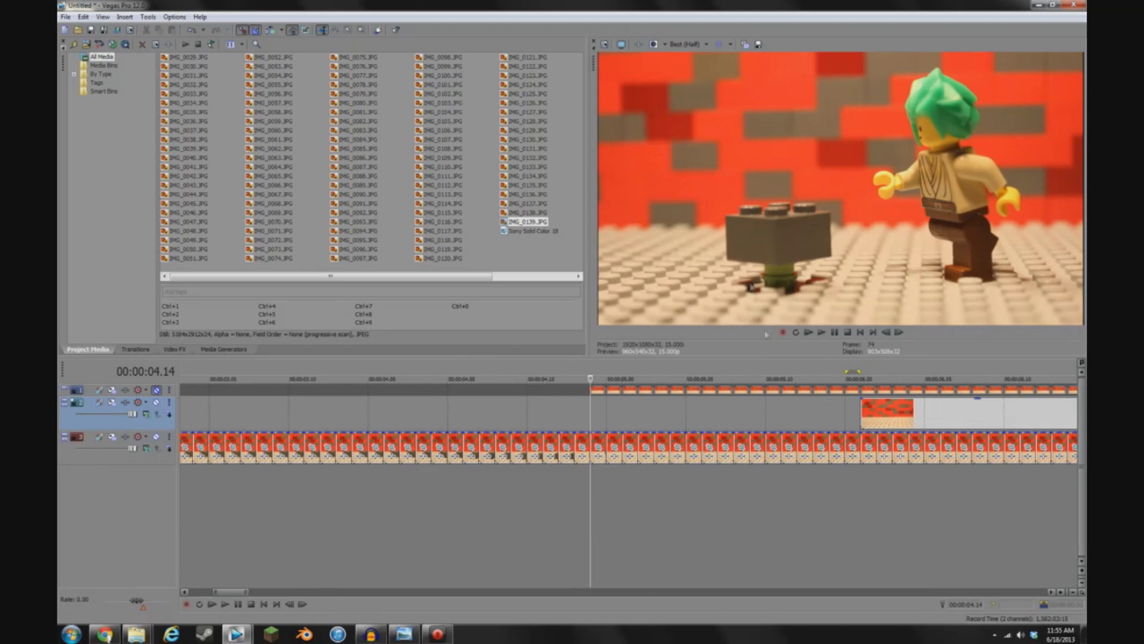
pyautogui.moveTo(906, 415); pyautogui.dragTo(636, 425)
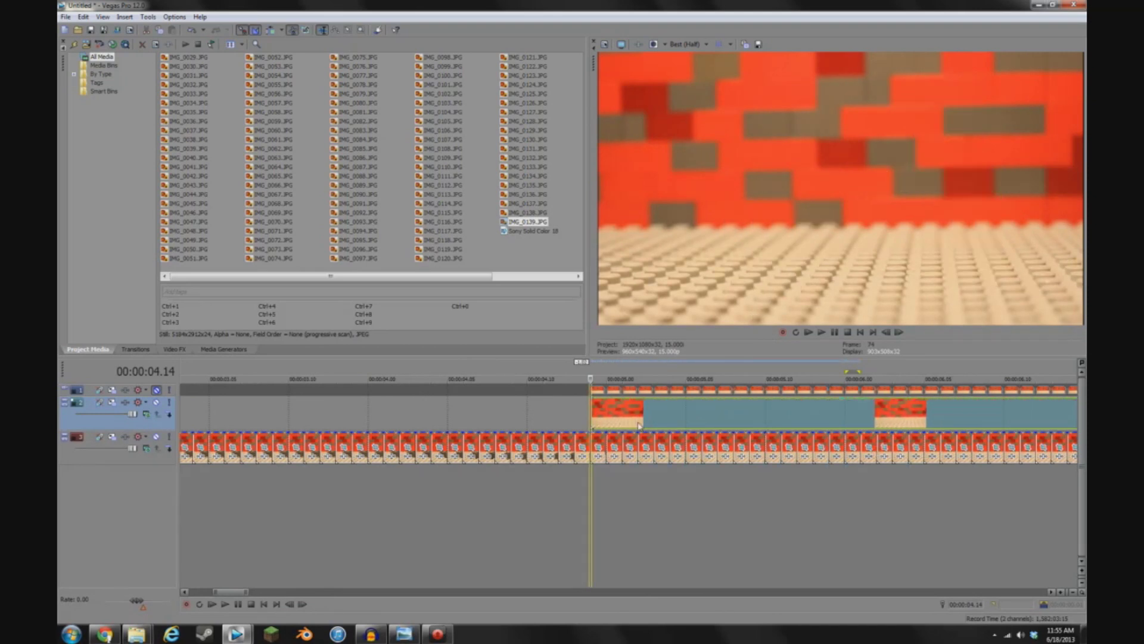
# - Play back from about 00:00:07.00 to check the timing, returning to frame 00:00:04.14
pyautogui.scroll(-6, 635, 425)
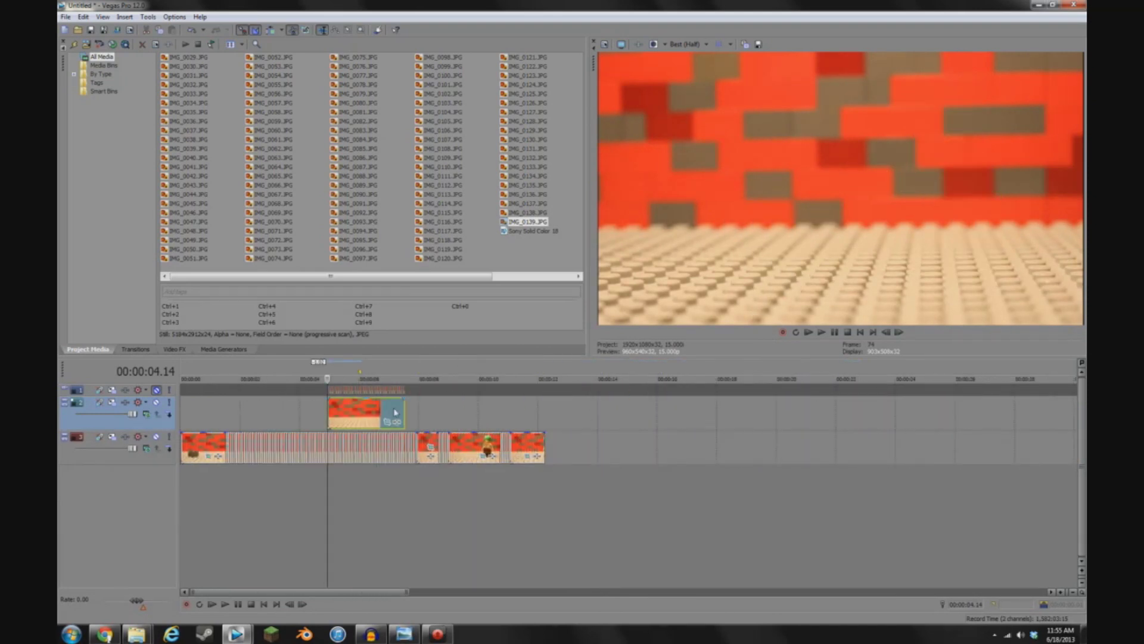
pyautogui.click(387, 417)
pyautogui.scroll(4, 388, 417)
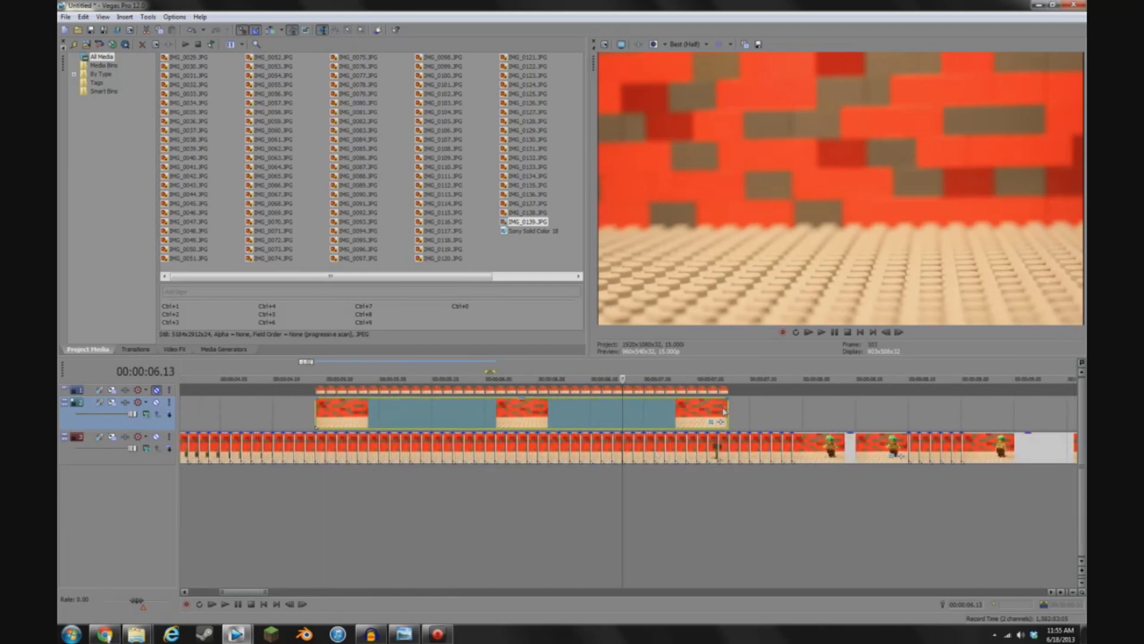
pyautogui.moveTo(727, 408); pyautogui.dragTo(725, 410)
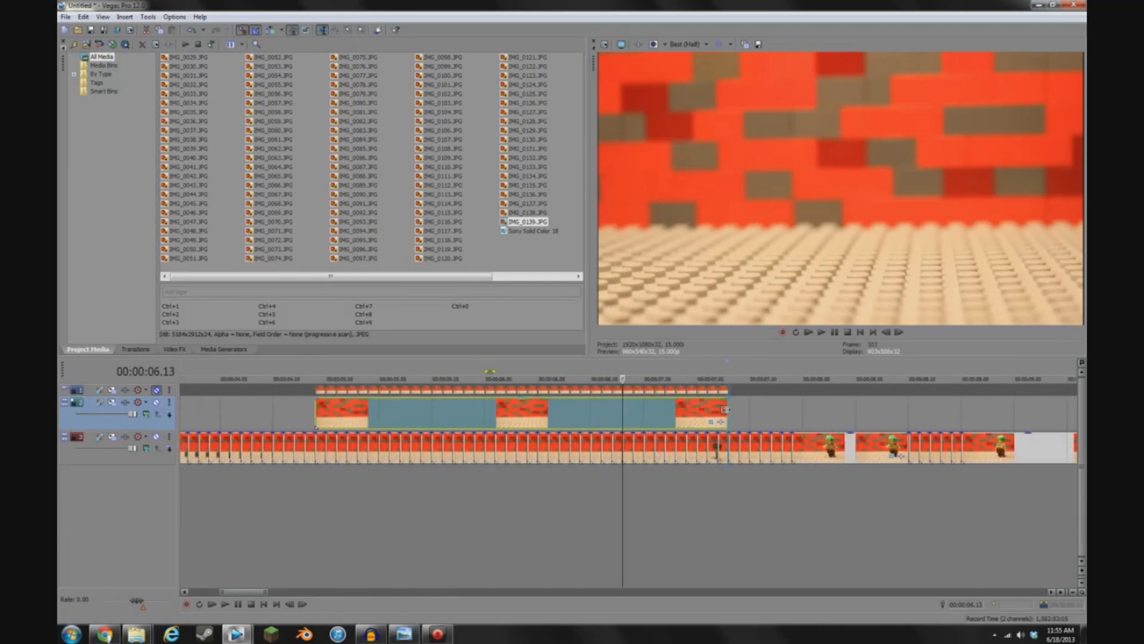
pyautogui.click(696, 417)
pyautogui.press('space')
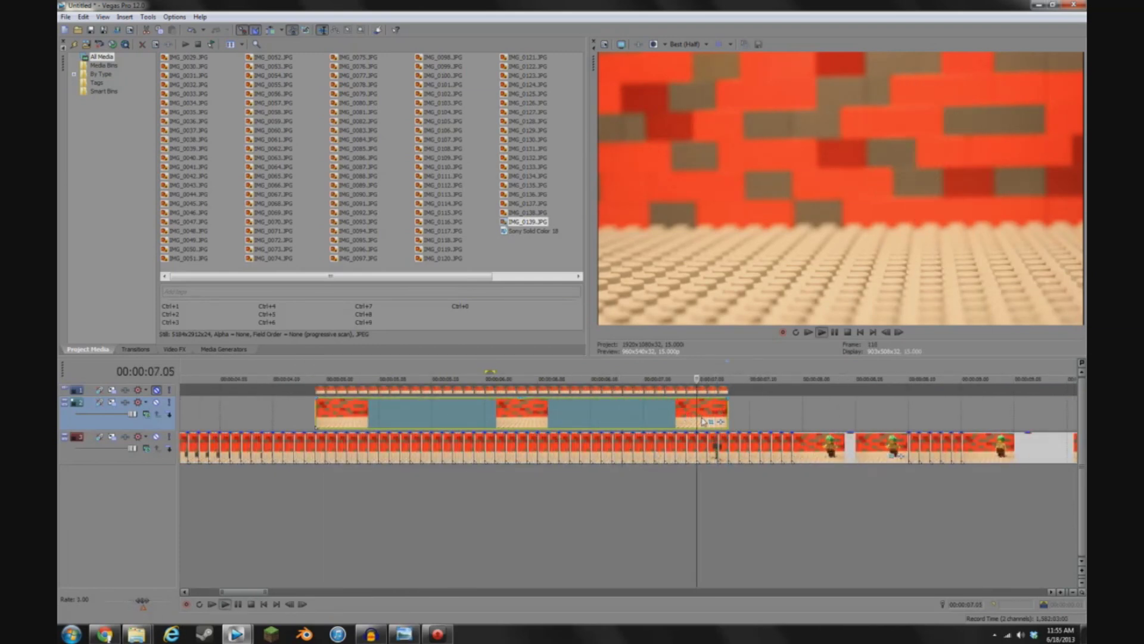
pyautogui.press('space')
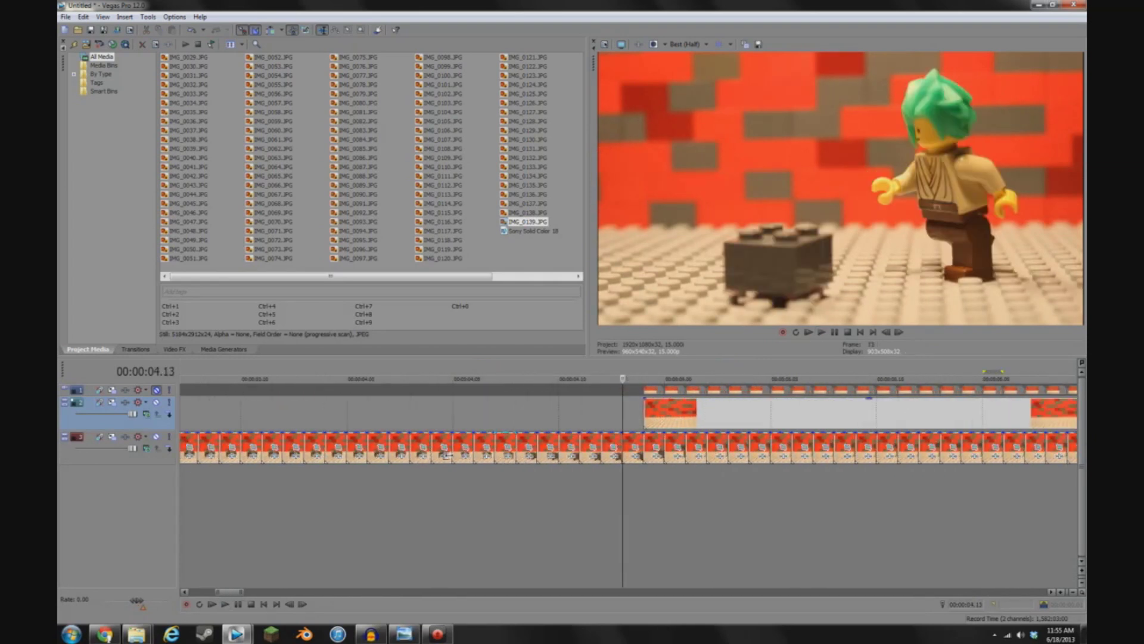
pyautogui.press('Right')
pyautogui.scroll(-3, 651, 421)
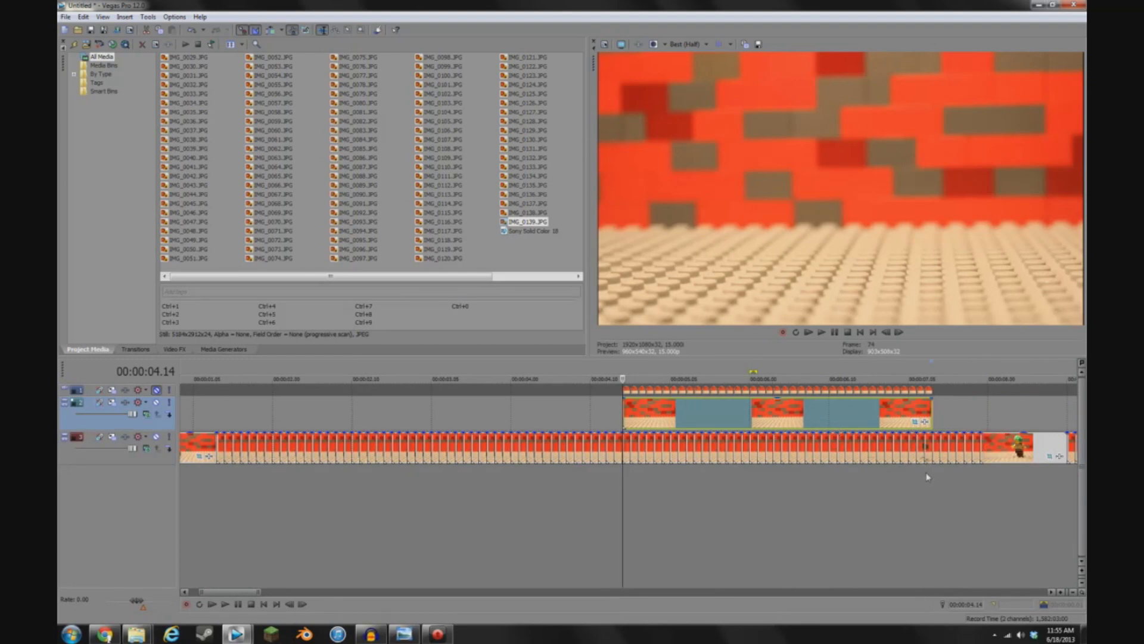
pyautogui.scroll(3, 903, 450)
pyautogui.moveTo(239, 591); pyautogui.dragTo(258, 591)
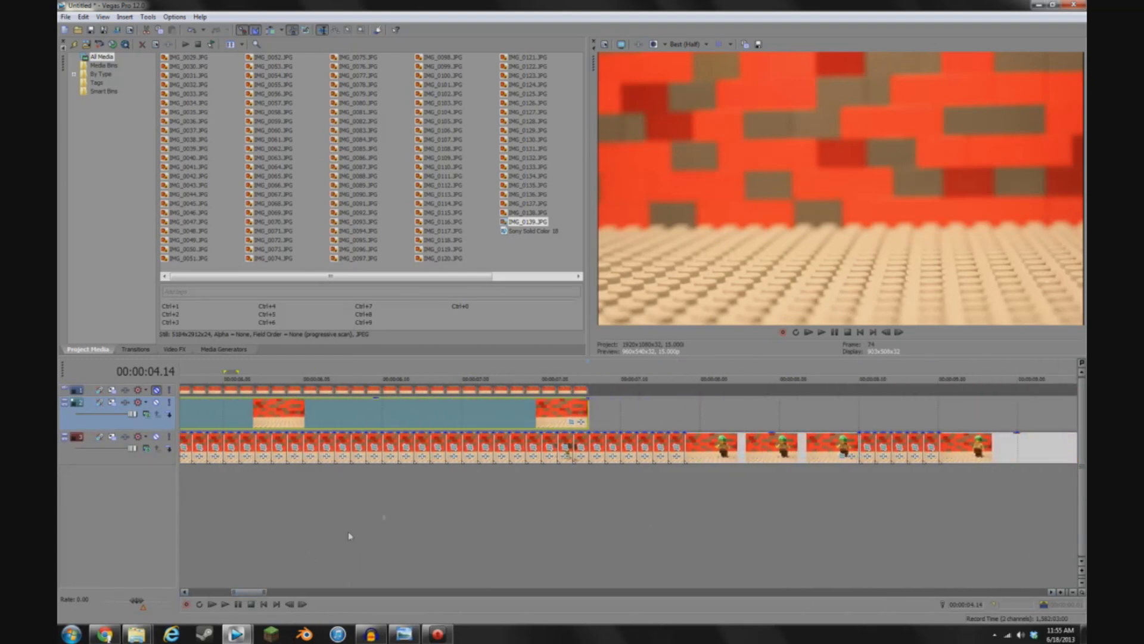
pyautogui.click(571, 422)
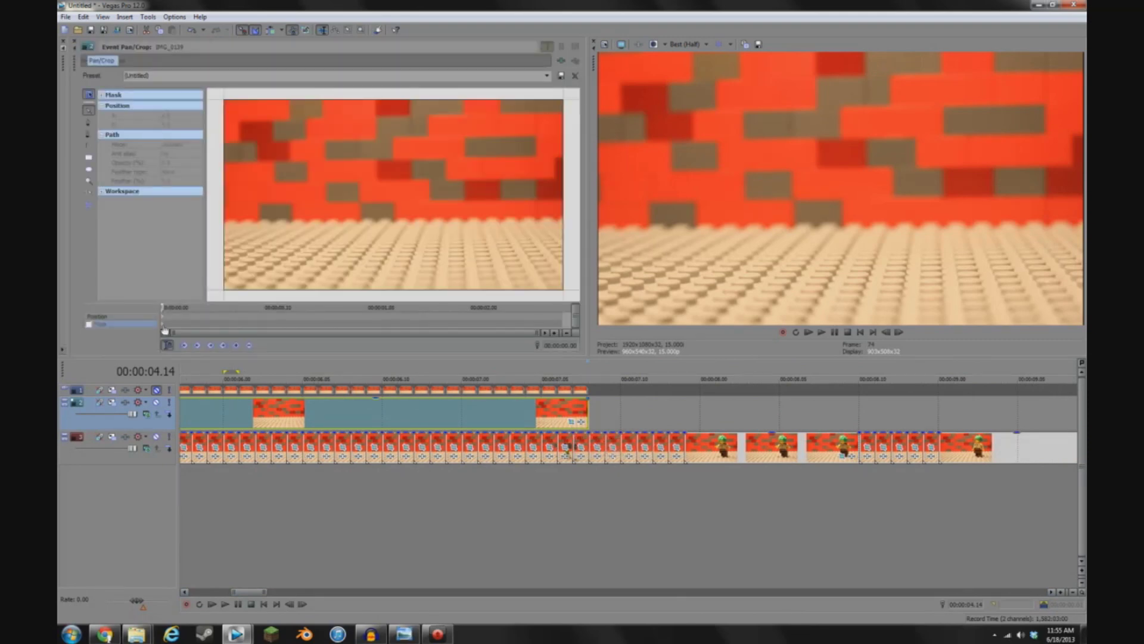
# - Enable a mask on the background still, close a shape with the Anchor Creation Tool, and return to Normal Edit
pyautogui.click(163, 329)
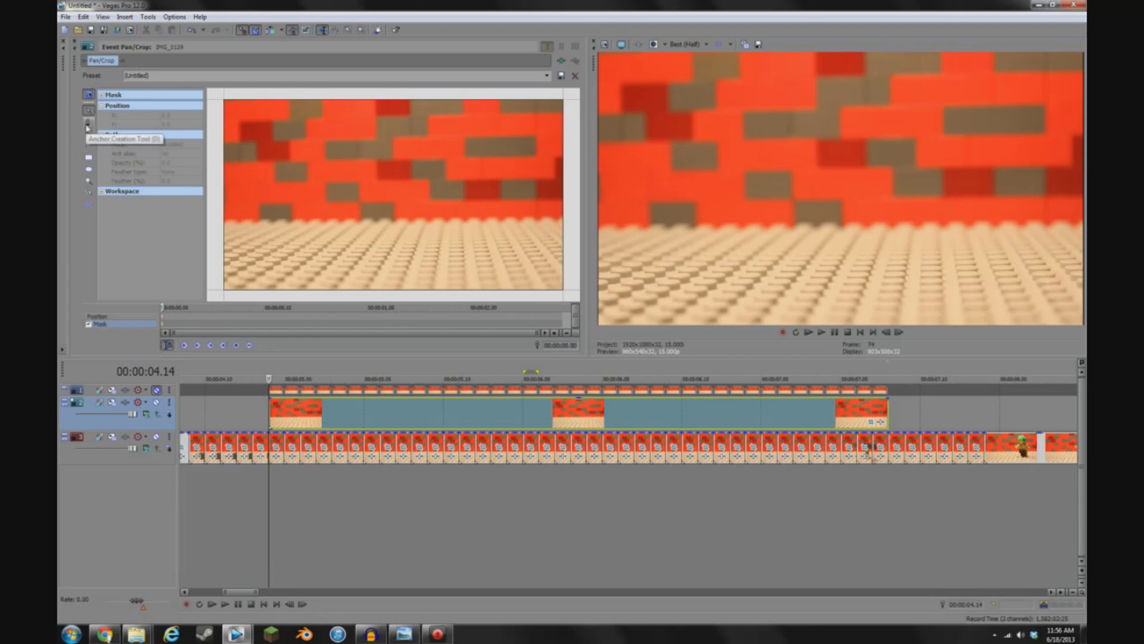
pyautogui.click(87, 125)
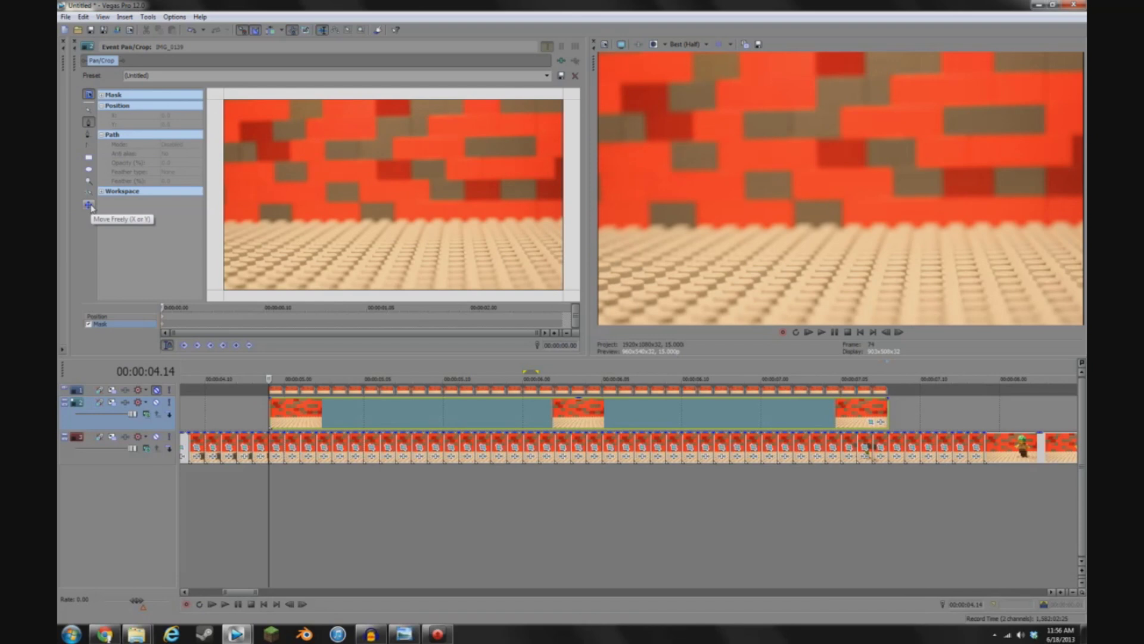
pyautogui.click(329, 203)
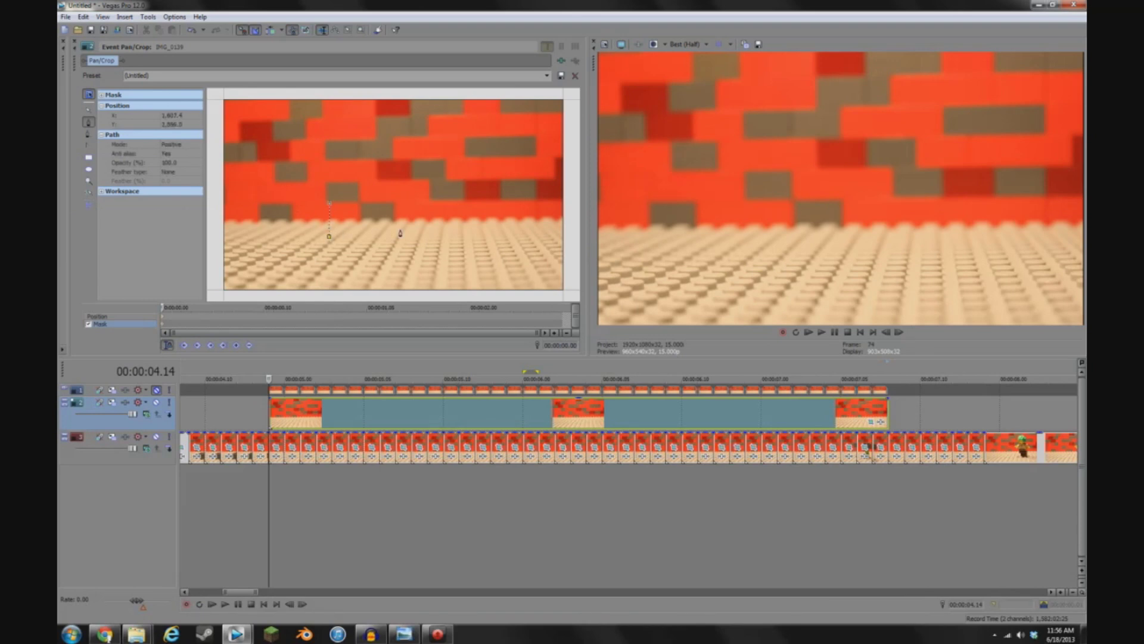
pyautogui.click(328, 204)
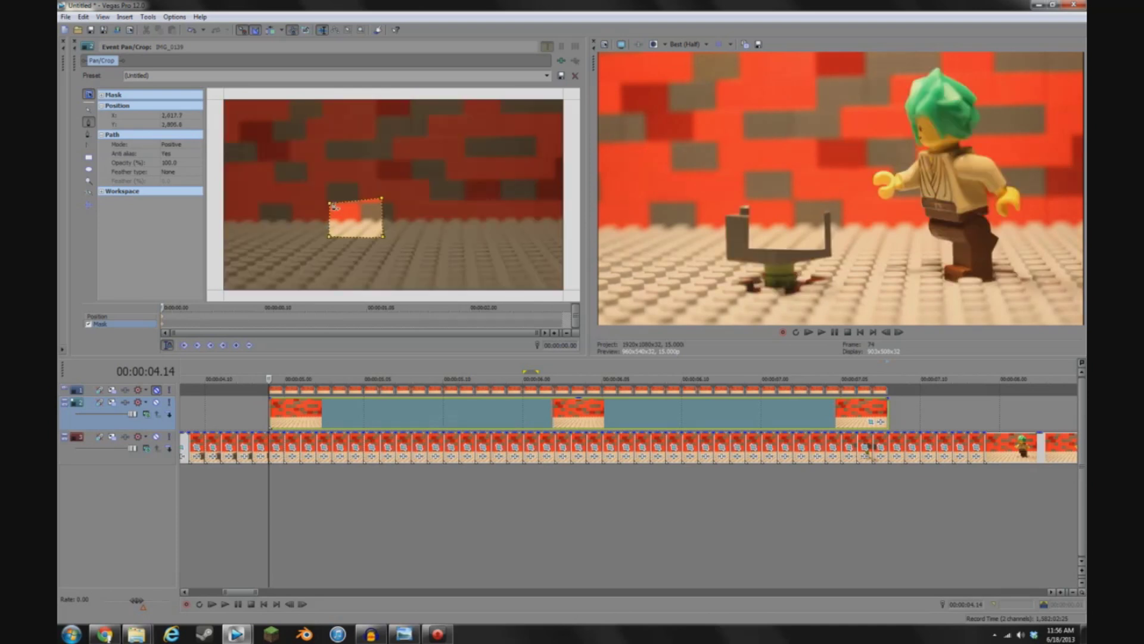
pyautogui.click(88, 110)
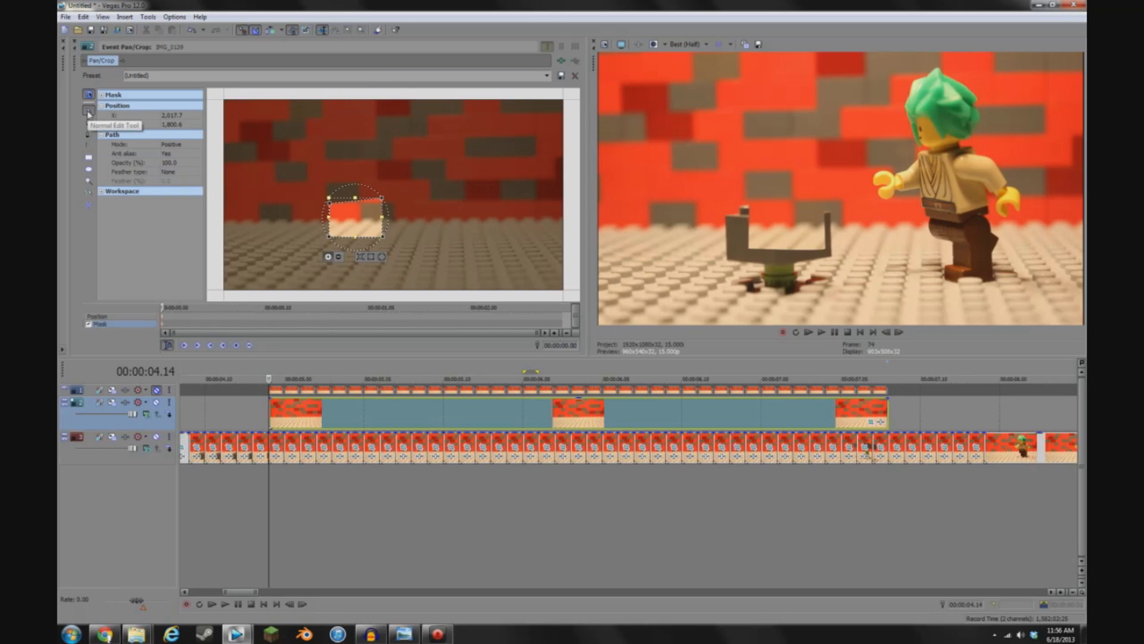
pyautogui.click(289, 239)
pyautogui.click(370, 237)
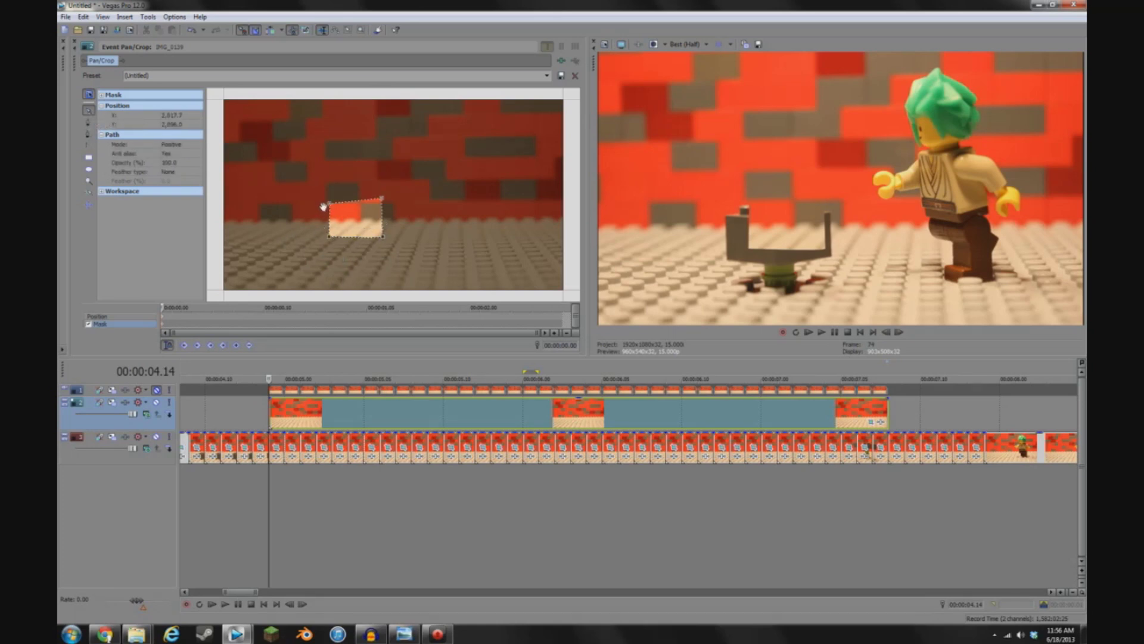
# - Drag the mask's anchor points and a Bezier handle into a wide floor triangle hiding the brick's support
pyautogui.moveTo(331, 205); pyautogui.dragTo(320, 275)
pyautogui.moveTo(382, 241); pyautogui.dragTo(395, 272)
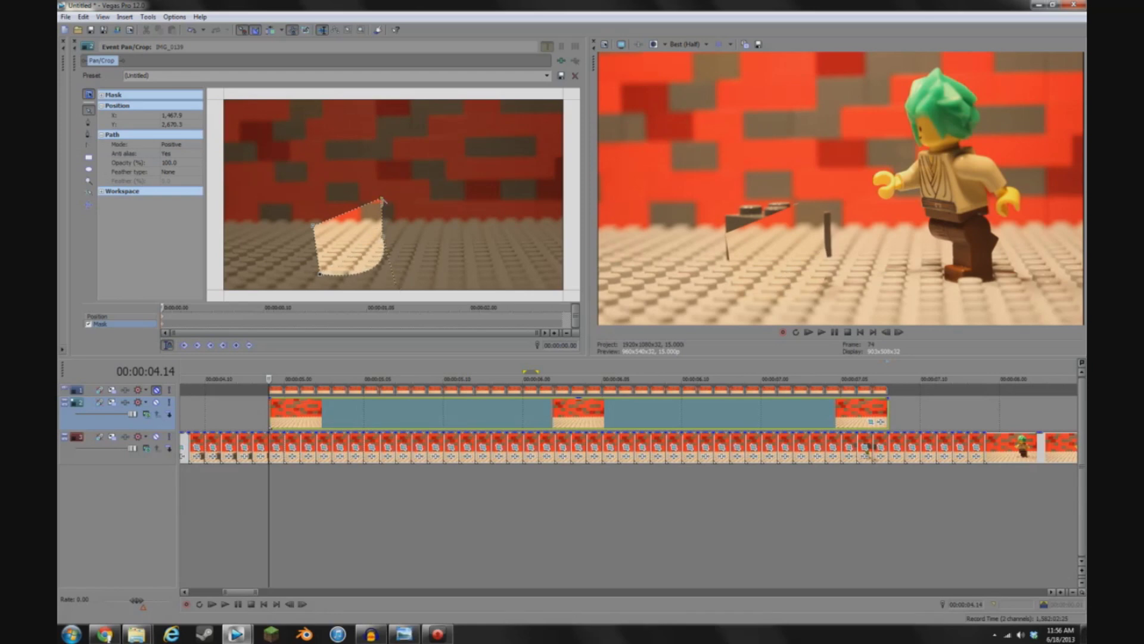
pyautogui.moveTo(382, 200); pyautogui.dragTo(388, 273)
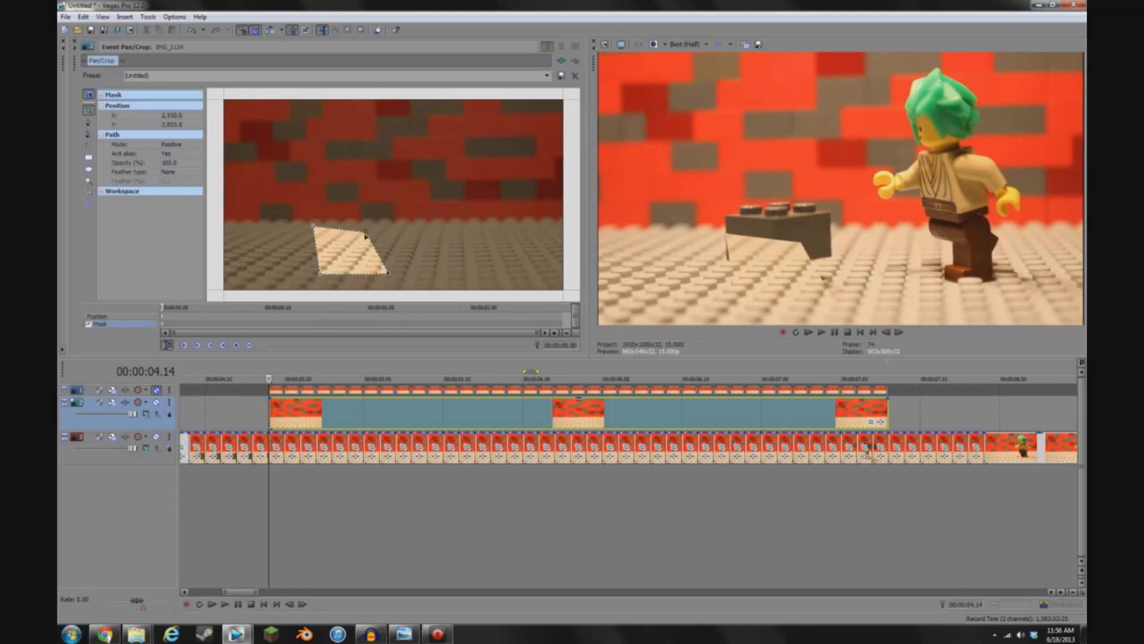
pyautogui.moveTo(367, 235)
pyautogui.mouseDown()
pyautogui.moveTo(382, 262)
pyautogui.moveTo(382, 248)
pyautogui.mouseUp()
pyautogui.moveTo(314, 227); pyautogui.dragTo(308, 274)
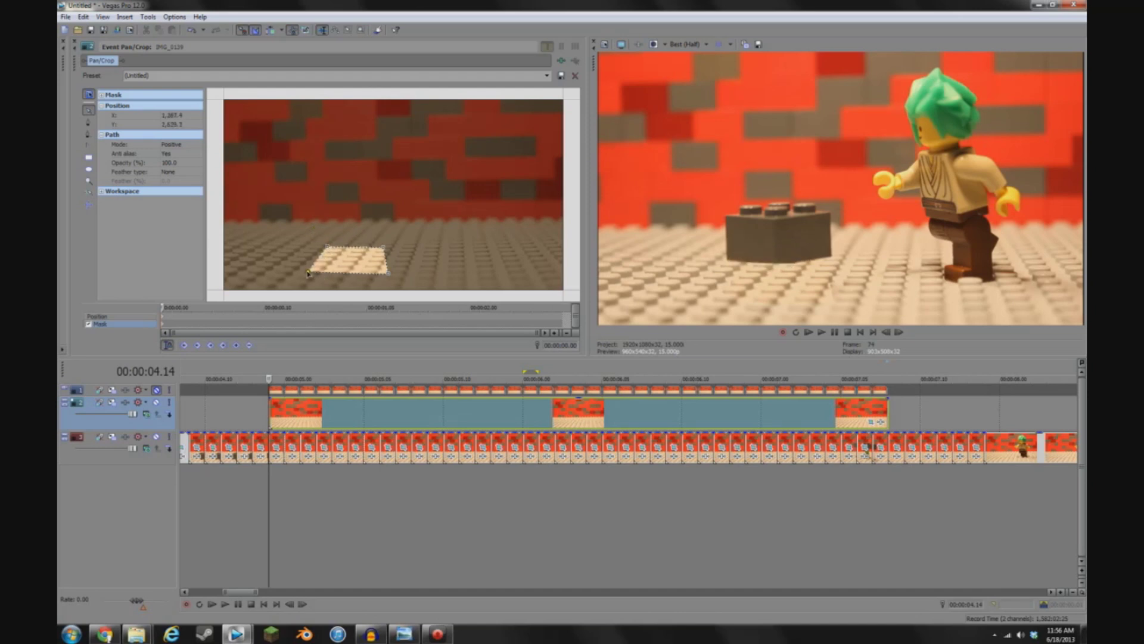
pyautogui.moveTo(376, 250)
pyautogui.mouseDown()
pyautogui.moveTo(357, 250)
pyautogui.moveTo(392, 245)
pyautogui.mouseUp()
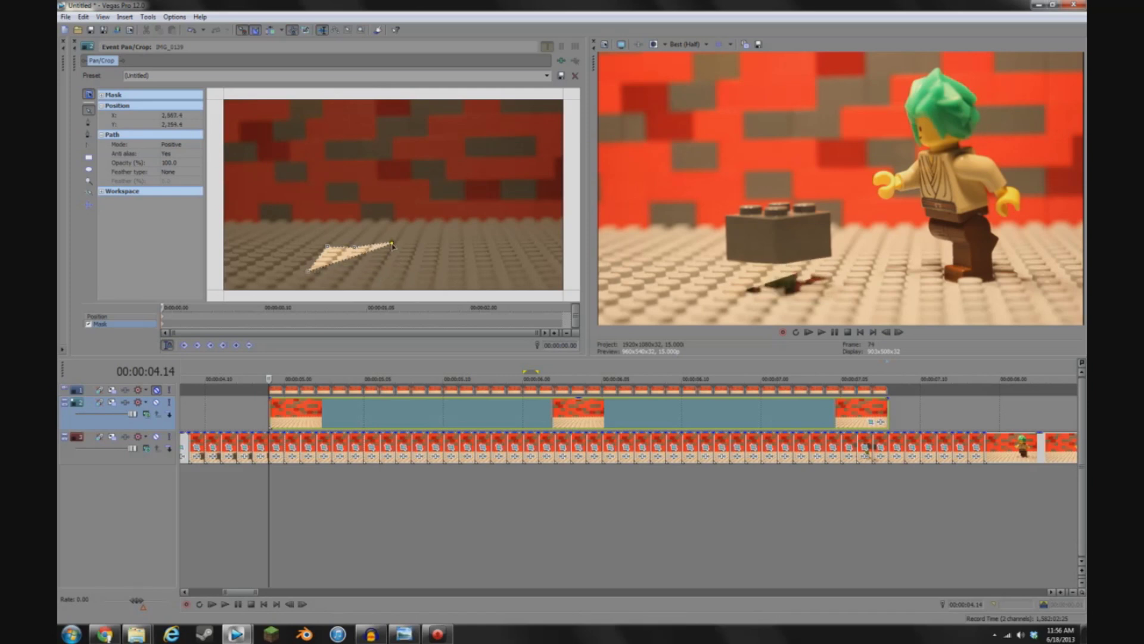
pyautogui.moveTo(322, 273); pyautogui.dragTo(370, 290)
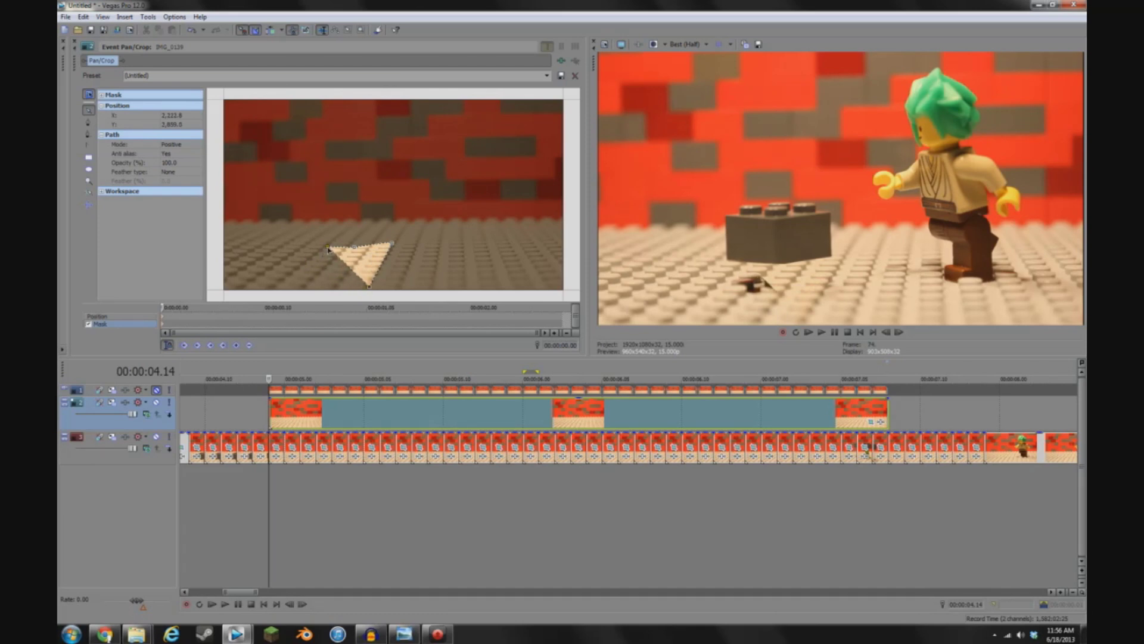
pyautogui.moveTo(328, 249); pyautogui.dragTo(274, 250)
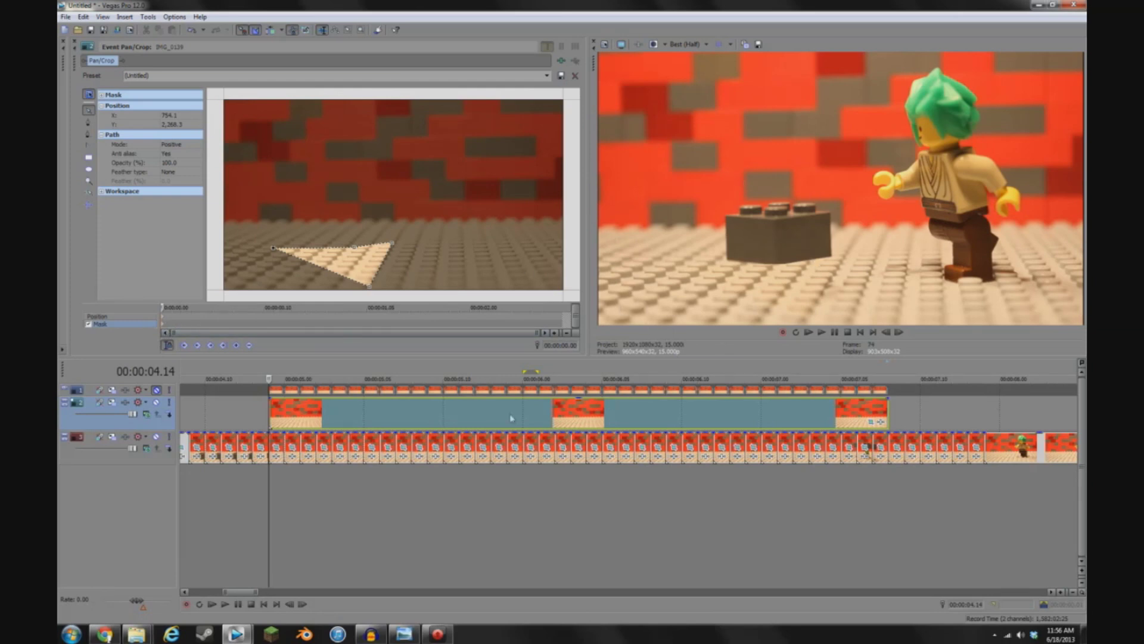
pyautogui.moveTo(172, 327); pyautogui.dragTo(169, 331)
# - Add a top-edge mask point, raise the right point, and stretch the left point far left
pyautogui.scroll(-2, 292, 317)
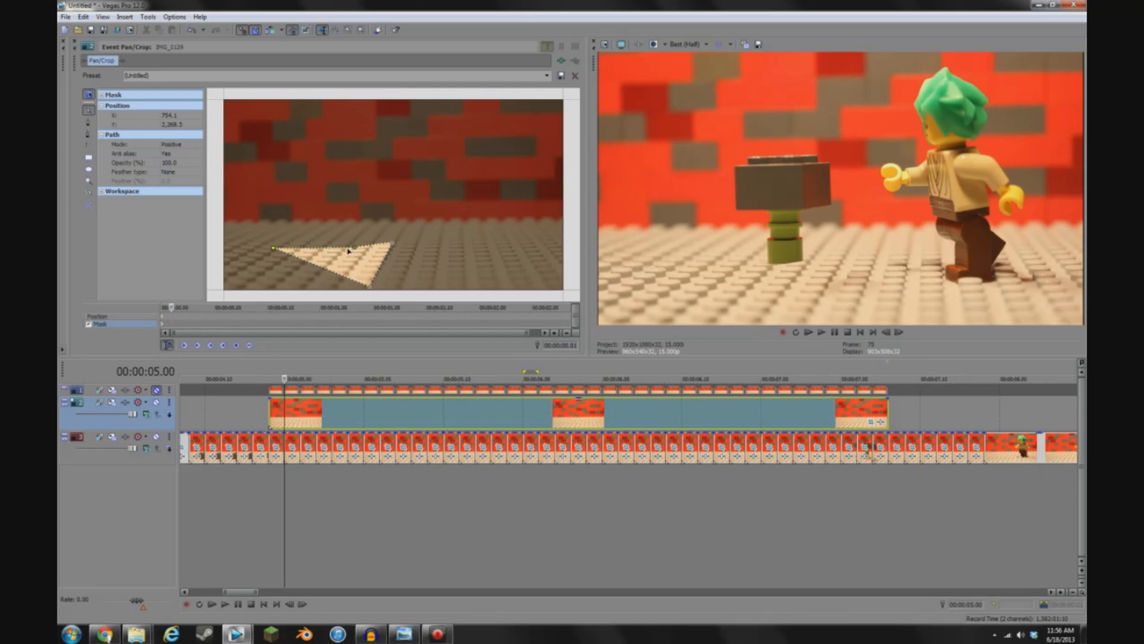
pyautogui.moveTo(349, 246); pyautogui.dragTo(358, 213)
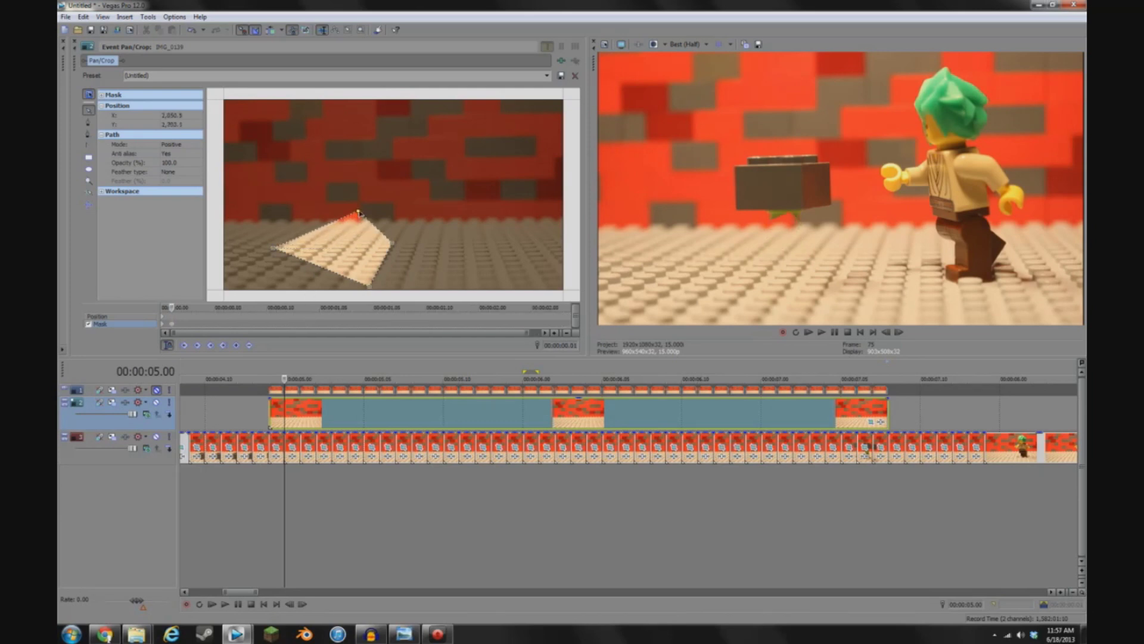
pyautogui.moveTo(393, 246); pyautogui.dragTo(396, 210)
pyautogui.moveTo(373, 290); pyautogui.dragTo(397, 285)
pyautogui.moveTo(273, 249); pyautogui.dragTo(120, 233)
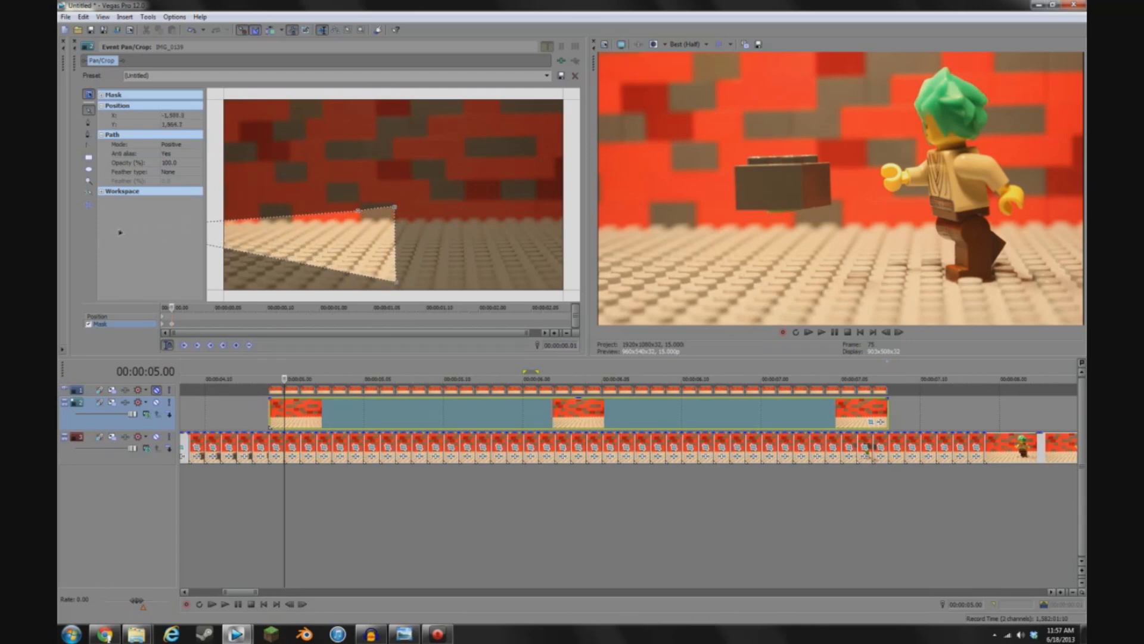
pyautogui.click(357, 210)
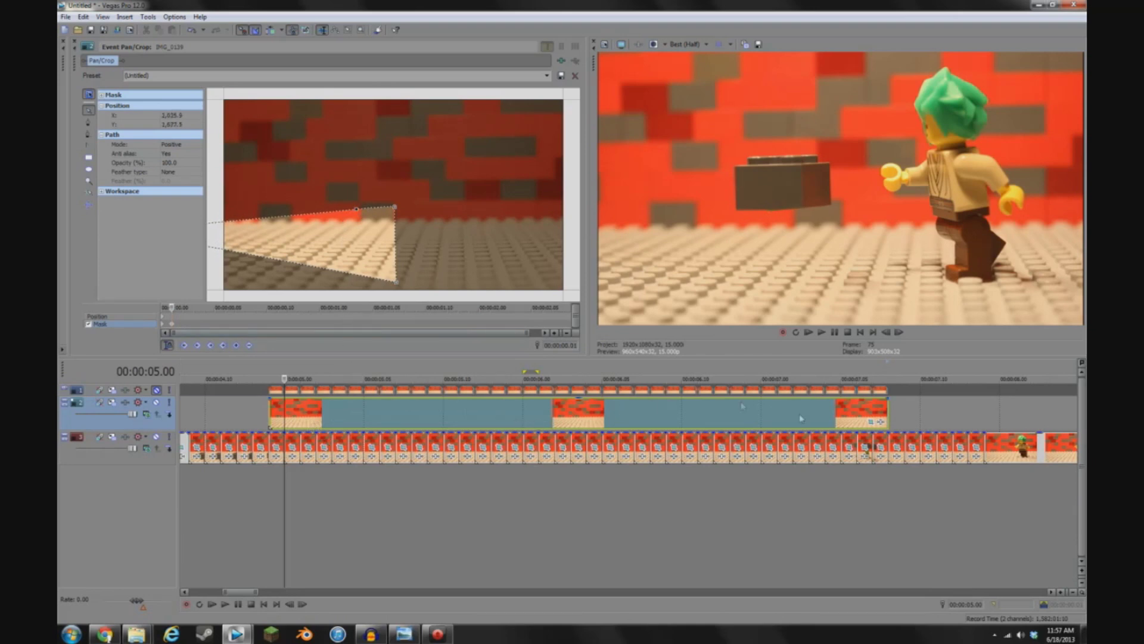
# - On the next frame, raise the mask's top vertices and push its bottom-right corner outward
pyautogui.click(183, 326)
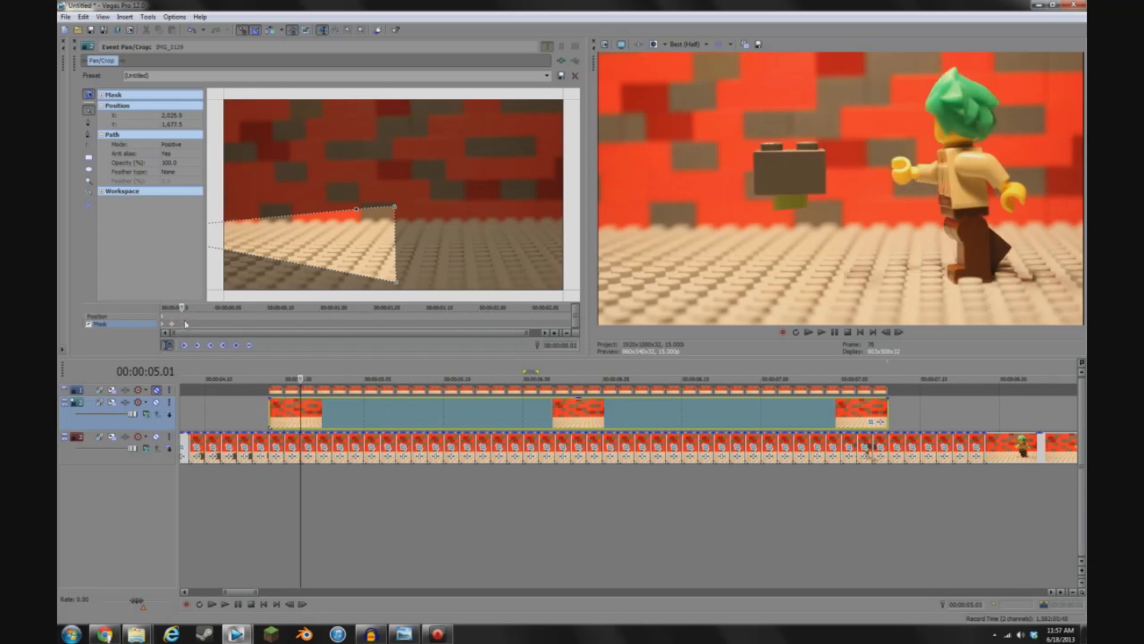
pyautogui.moveTo(356, 209); pyautogui.dragTo(354, 203)
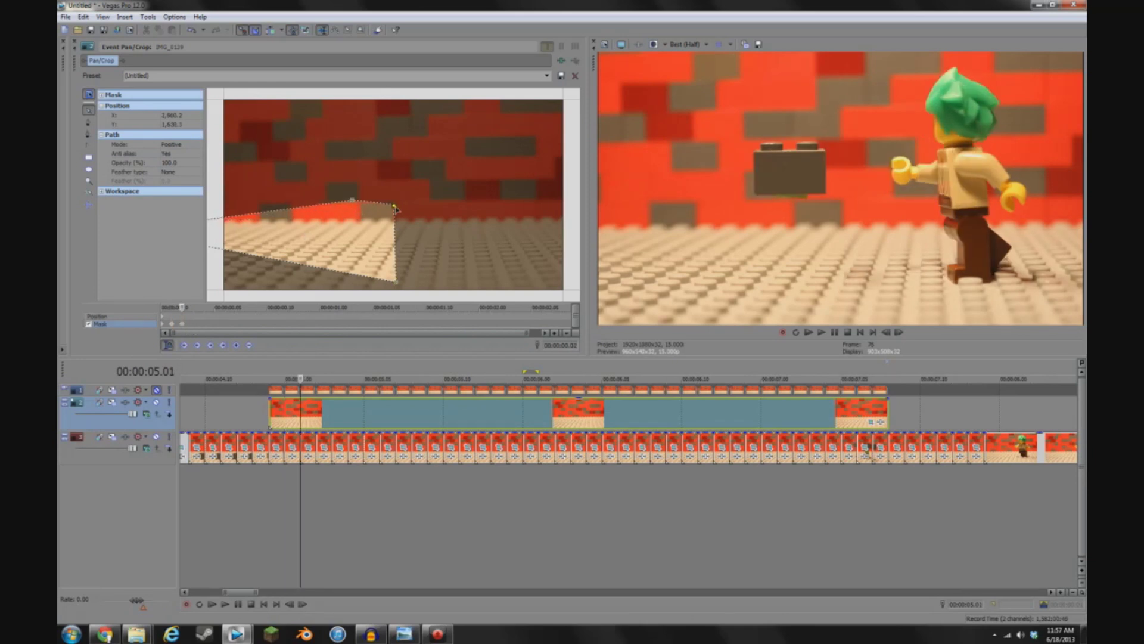
pyautogui.moveTo(394, 209); pyautogui.dragTo(392, 203)
pyautogui.moveTo(395, 285); pyautogui.dragTo(404, 286)
pyautogui.scroll(-2, 288, 266)
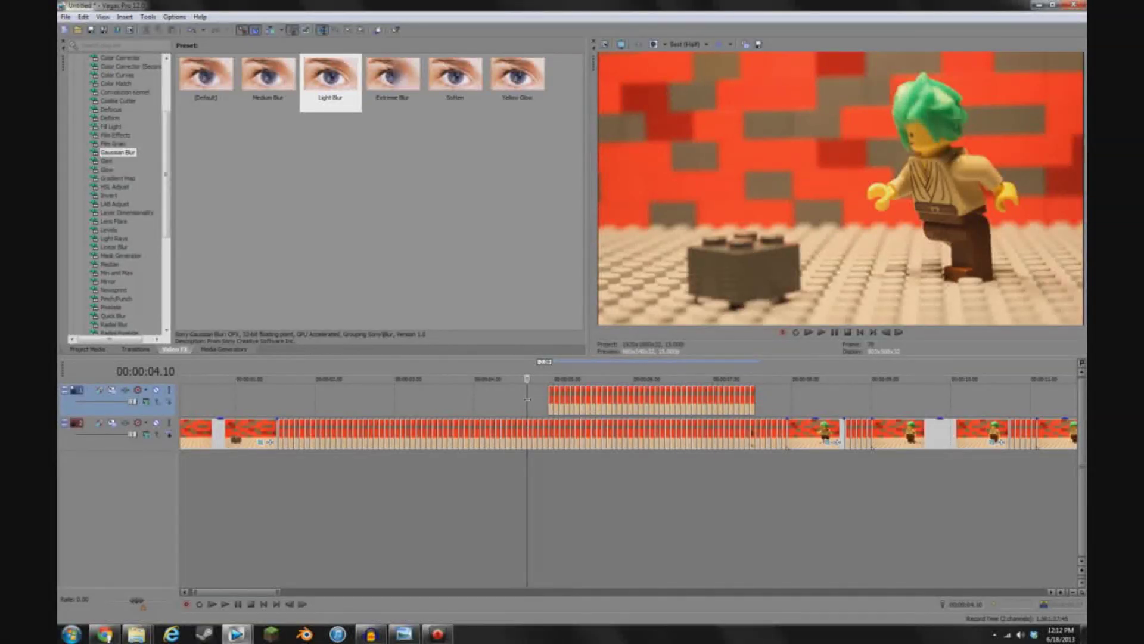
# - Play the masked clip, stop at 00:00:05.11, and mute then unmute the track to compare
pyautogui.press('space')
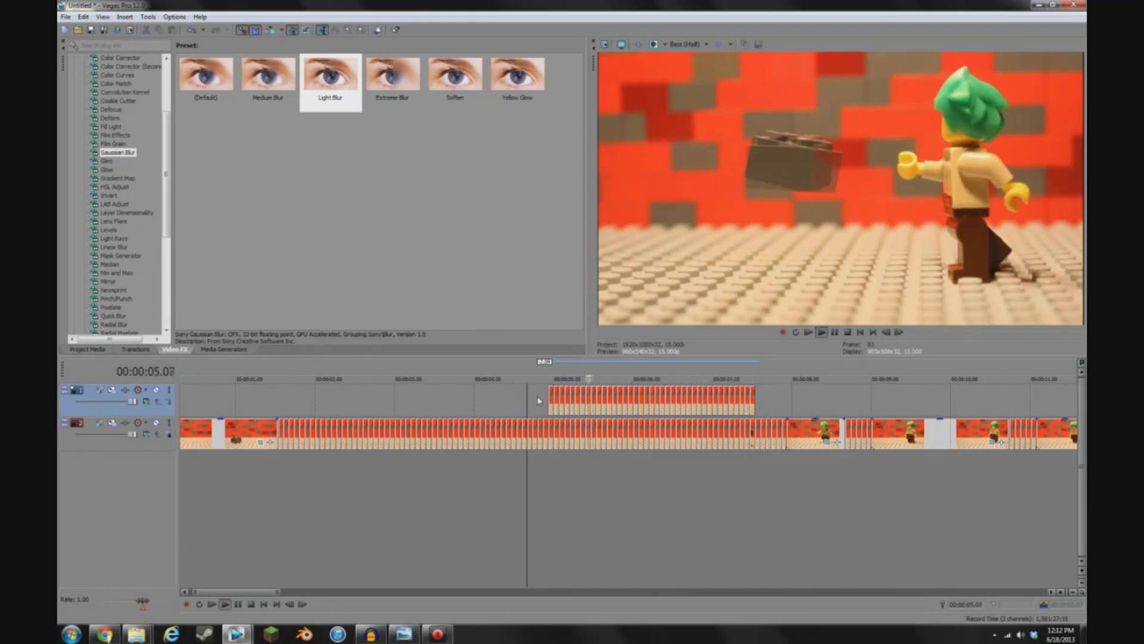
pyautogui.click(538, 393)
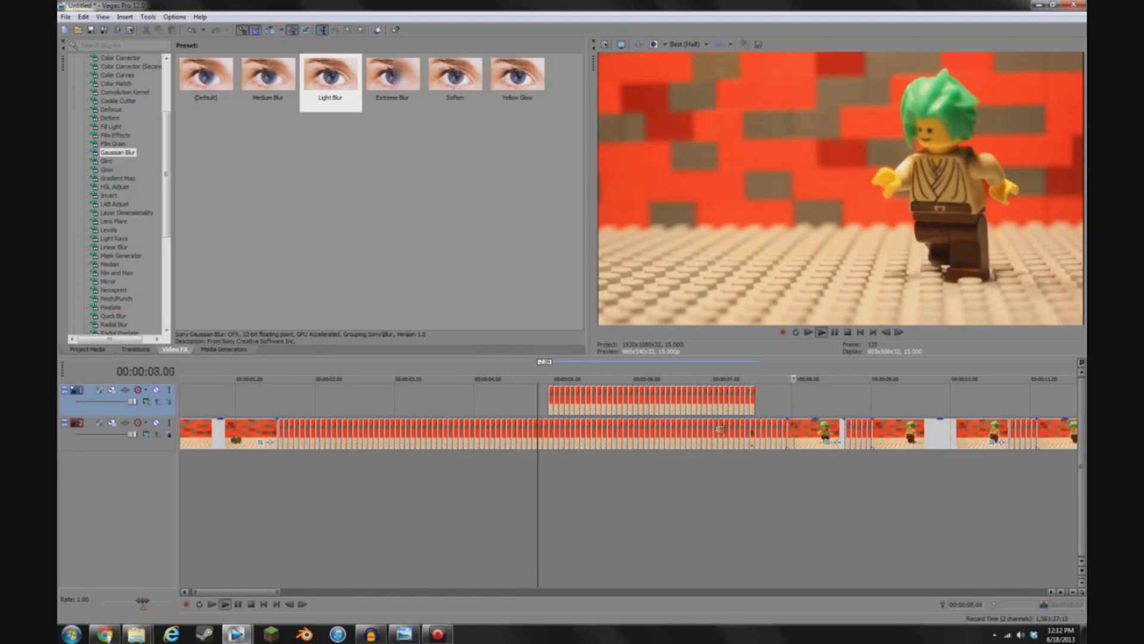
pyautogui.press('space')
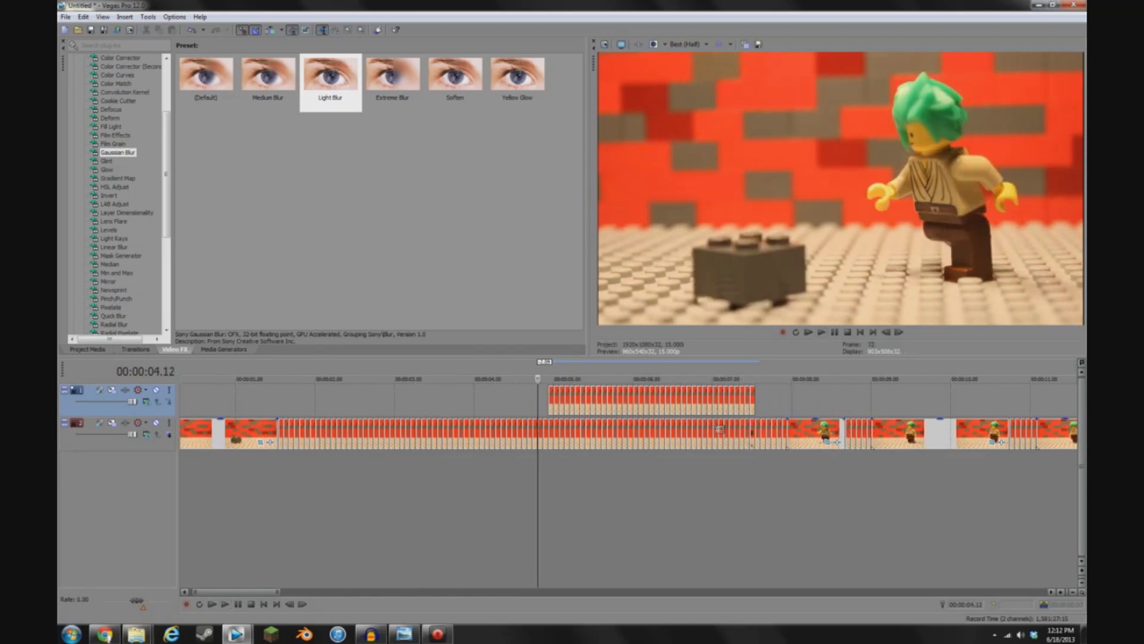
pyautogui.click(612, 479)
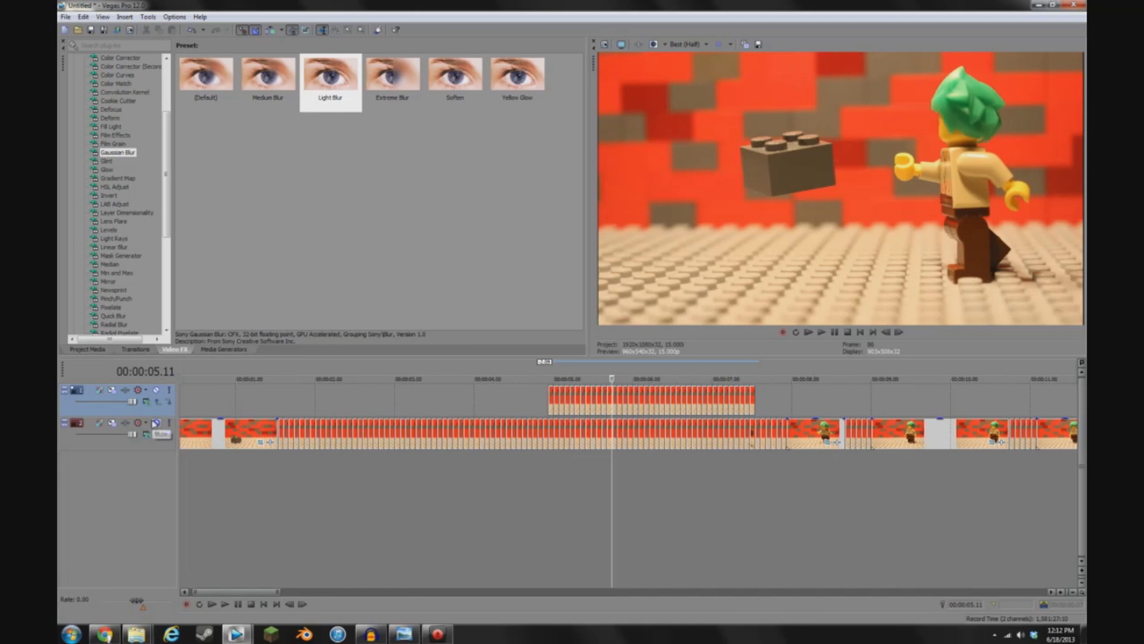
pyautogui.click(156, 390)
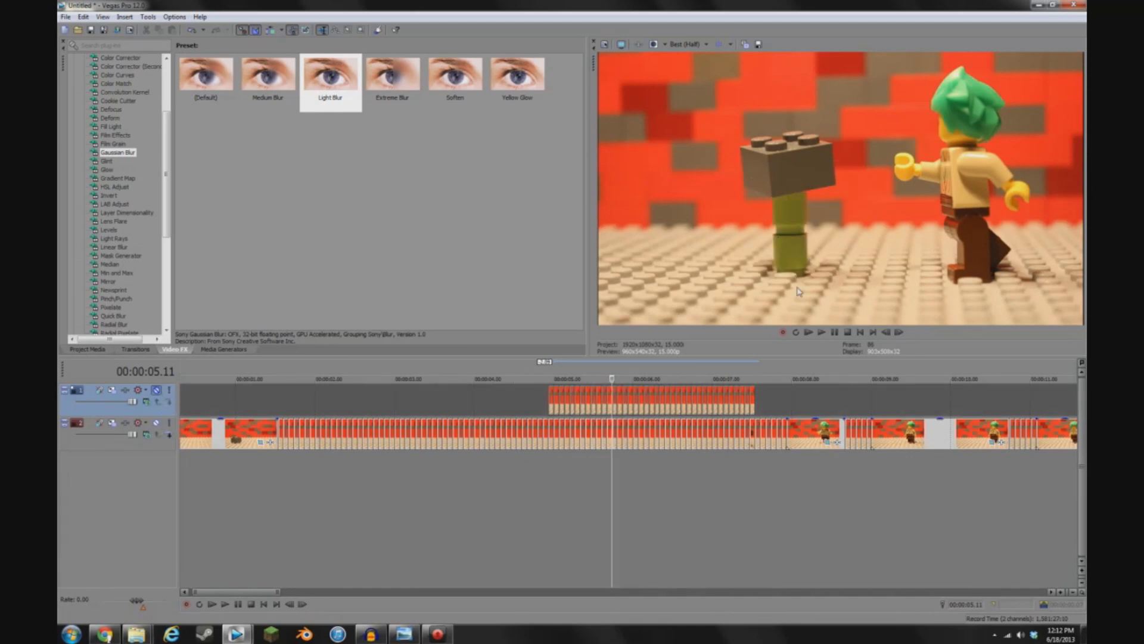
pyautogui.click(157, 391)
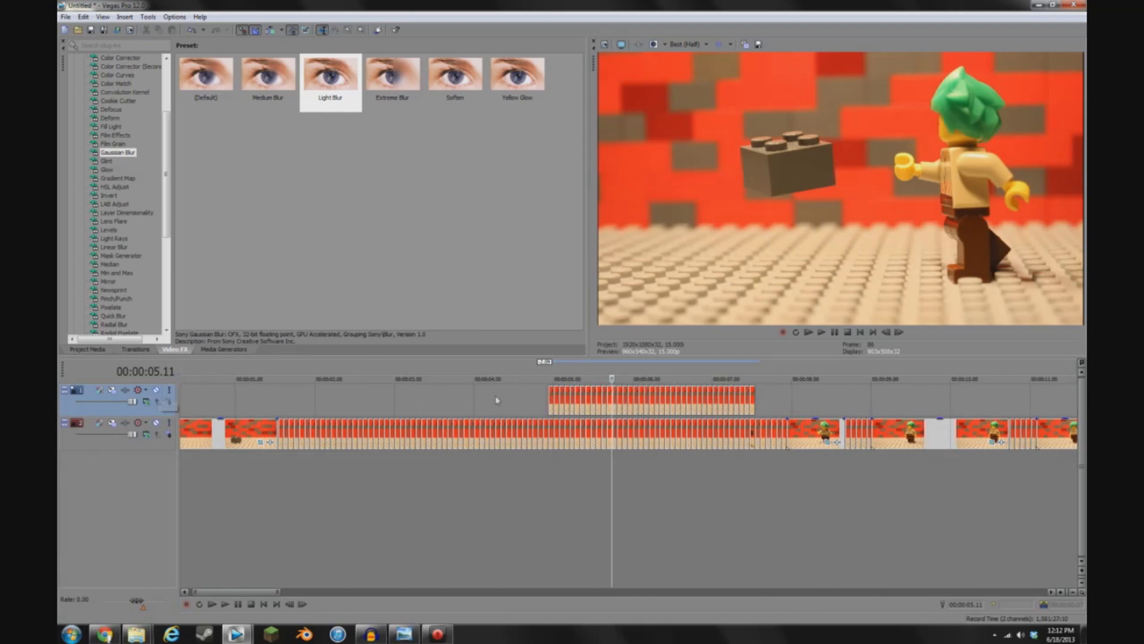
pyautogui.rightClick(803, 411)
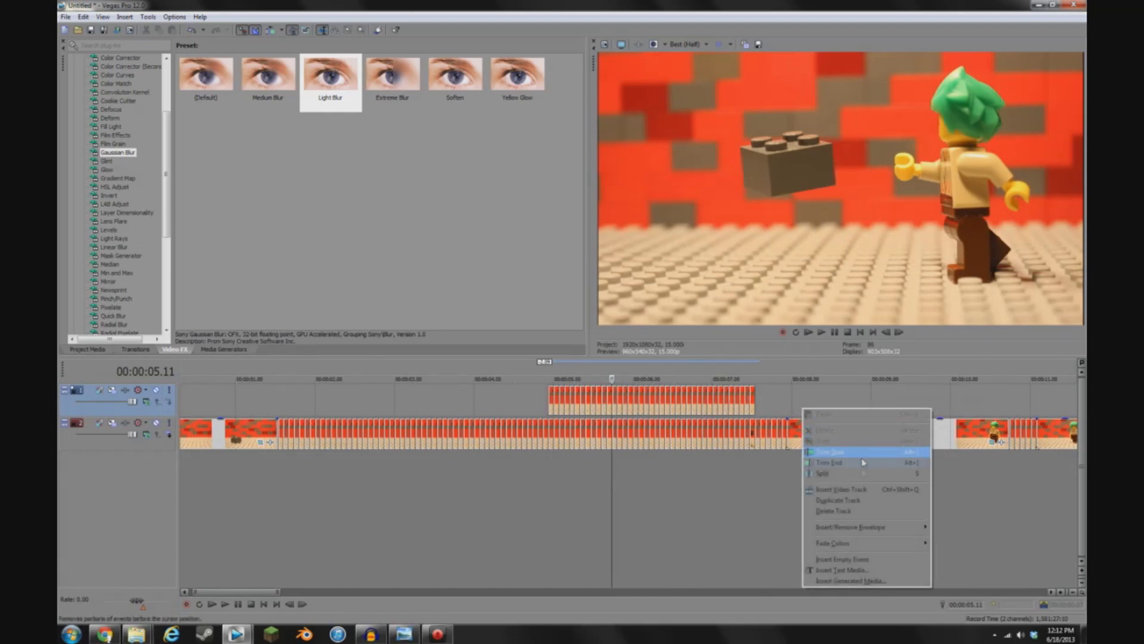
# - Insert a new top video track and place a Black Solid Color clip on it
pyautogui.click(855, 490)
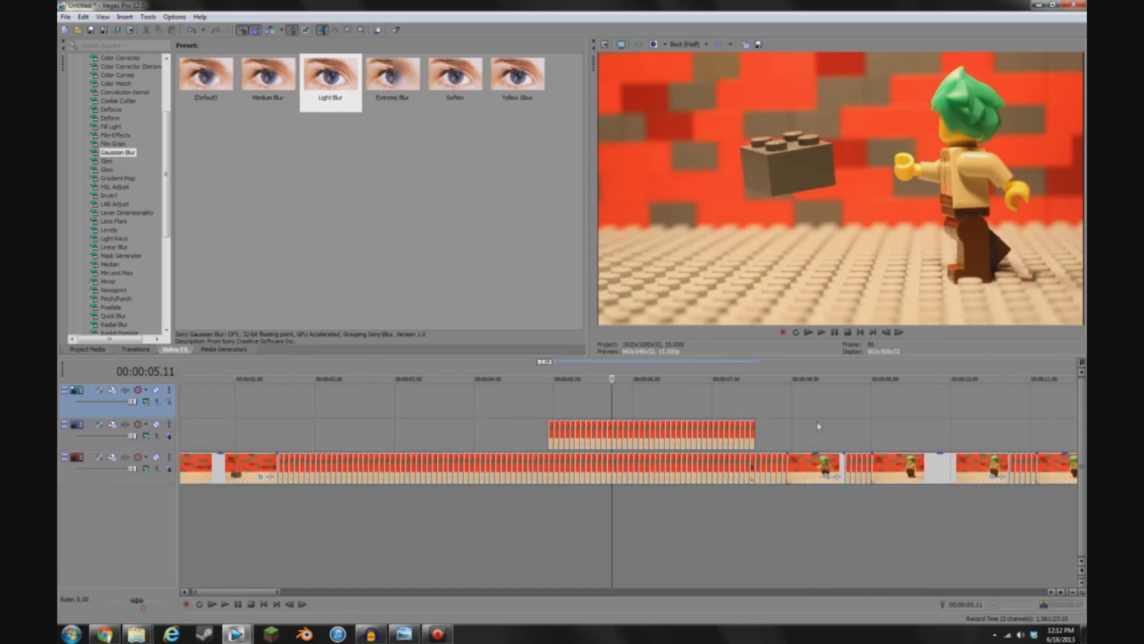
pyautogui.click(224, 349)
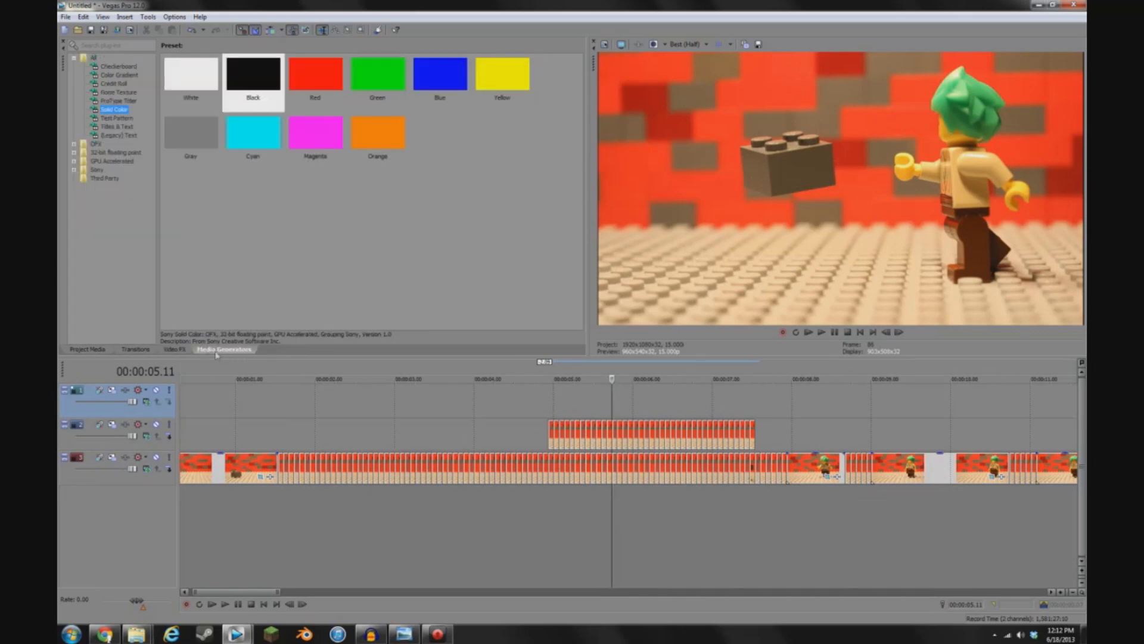
pyautogui.moveTo(254, 74); pyautogui.dragTo(275, 122)
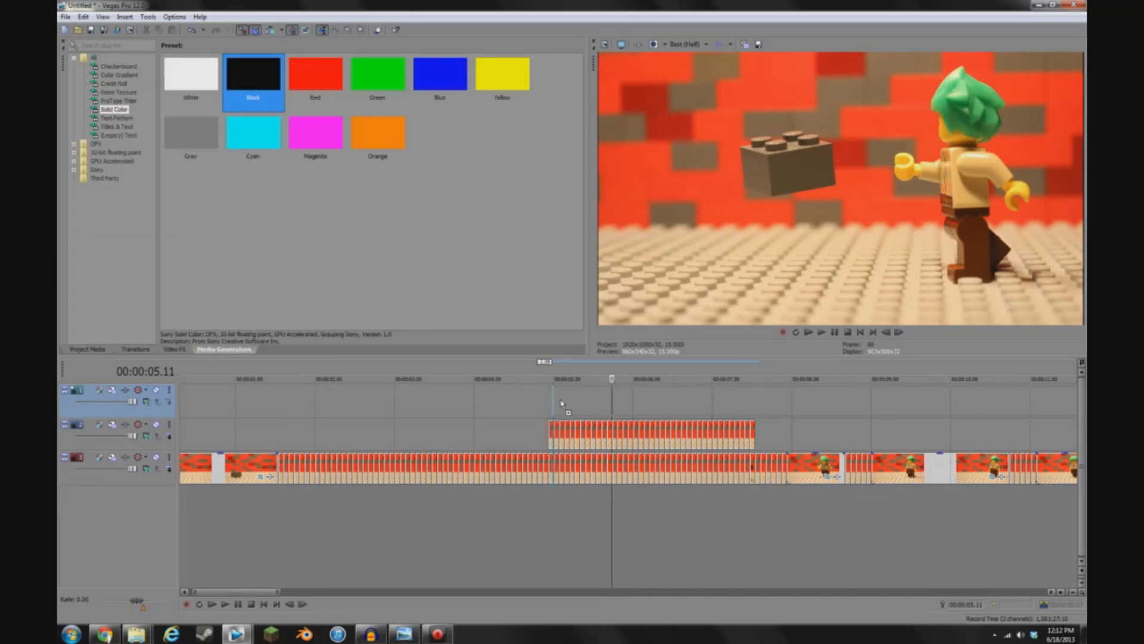
pyautogui.moveTo(560, 404); pyautogui.dragTo(578, 402)
# - Trim the black clip's end to cover the brick clip, then open its Event Pan/Crop
pyautogui.click(792, 413)
pyautogui.scroll(-5, 792, 413)
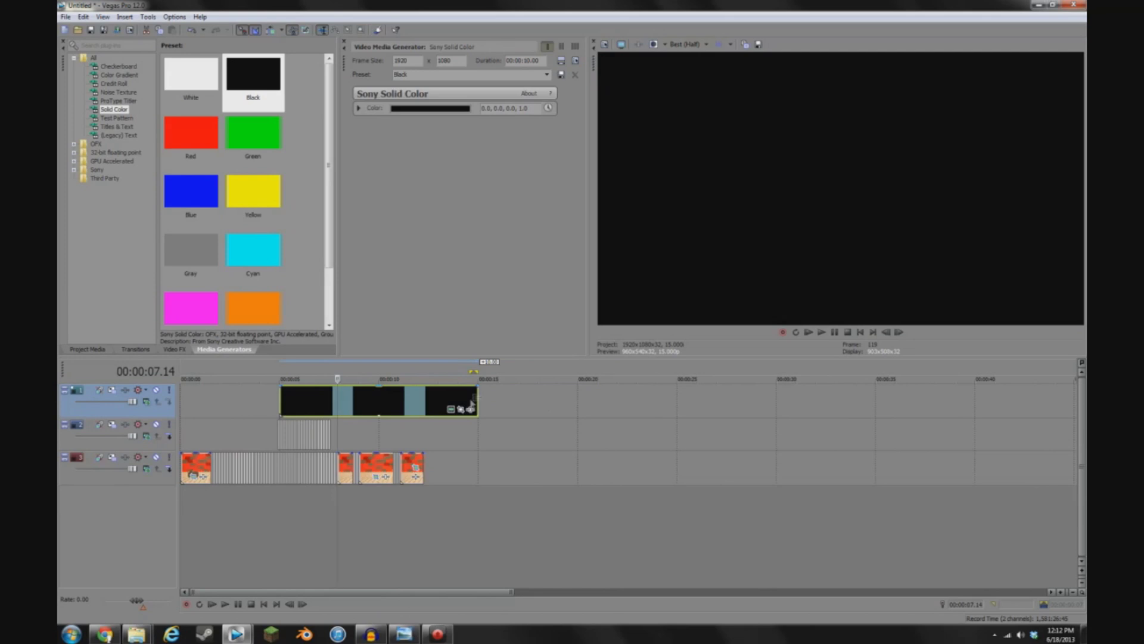
pyautogui.moveTo(477, 399); pyautogui.dragTo(337, 397)
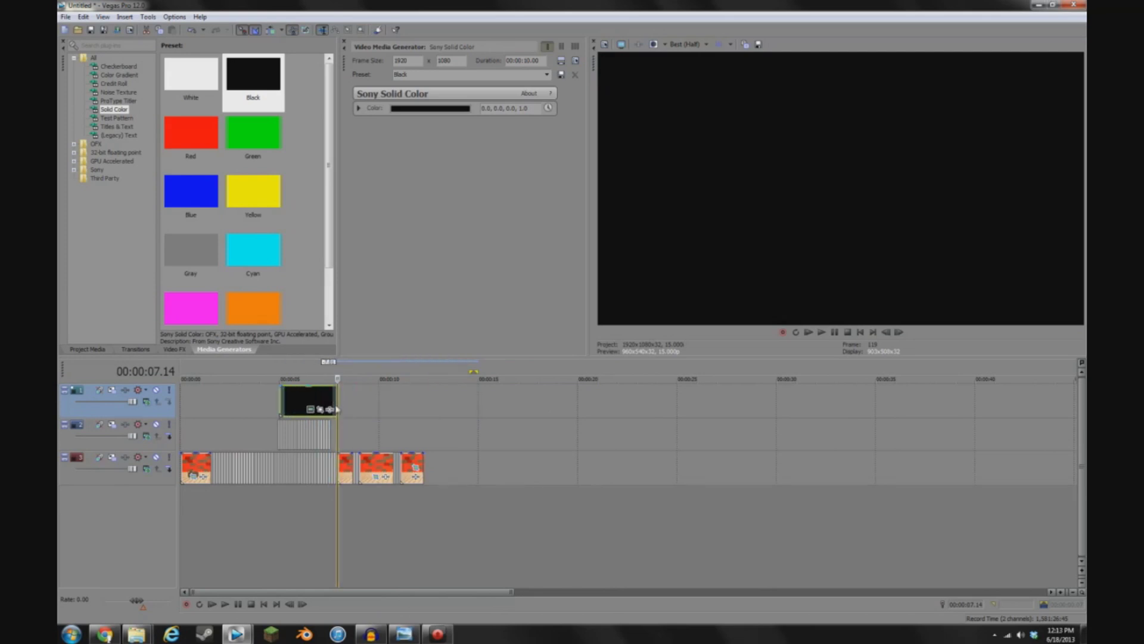
pyautogui.click(323, 398)
pyautogui.scroll(5, 327, 398)
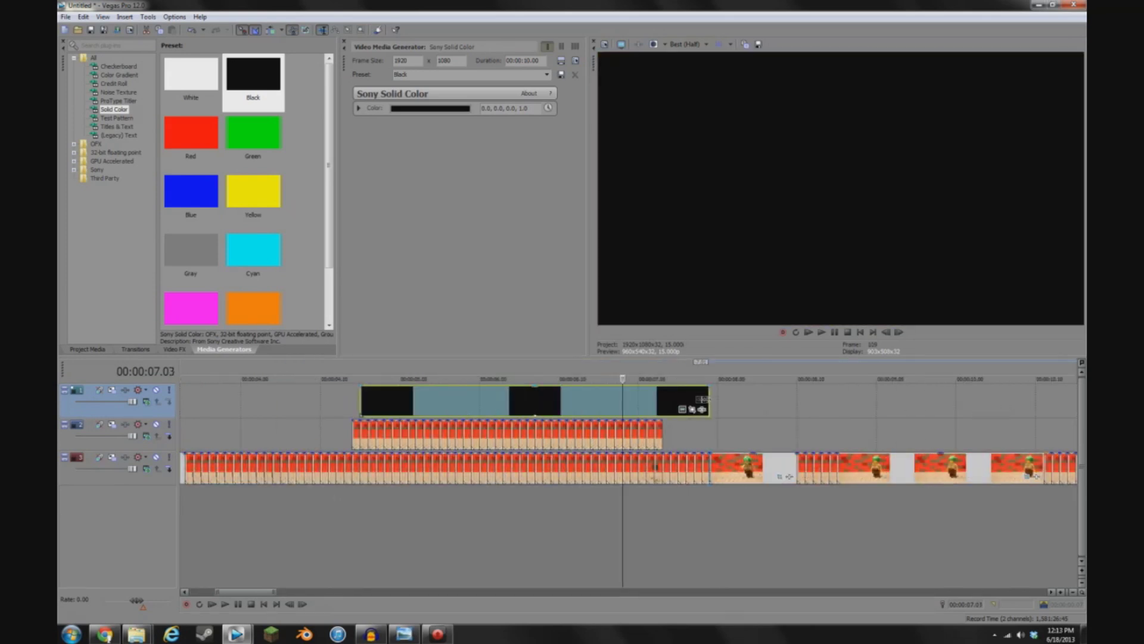
pyautogui.moveTo(707, 403); pyautogui.dragTo(668, 404)
pyautogui.click(345, 524)
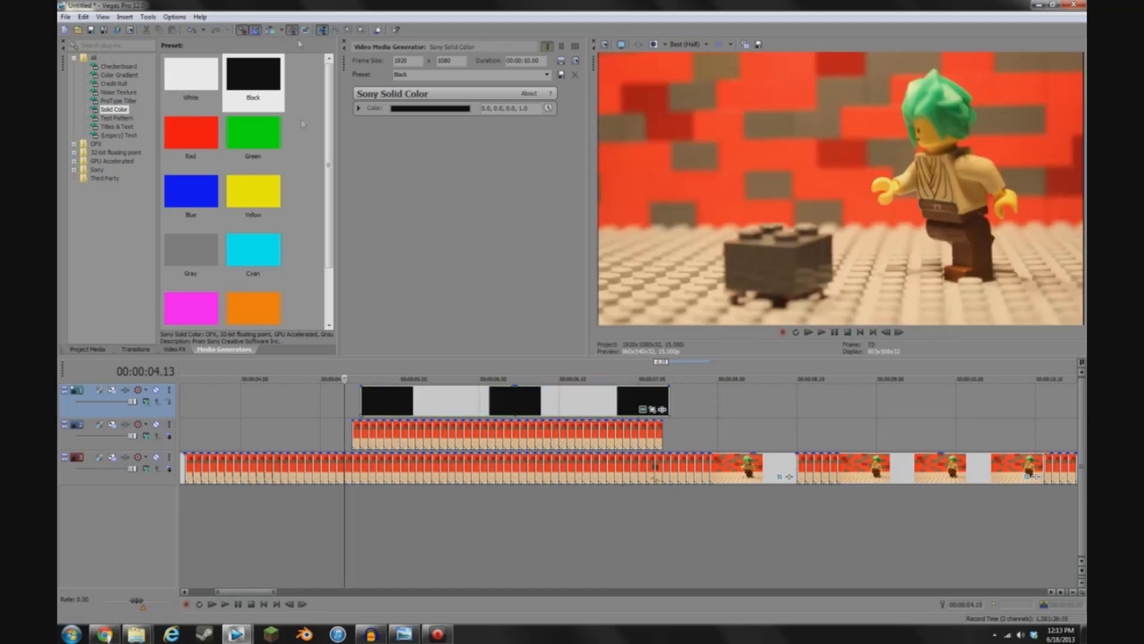
pyautogui.click(343, 40)
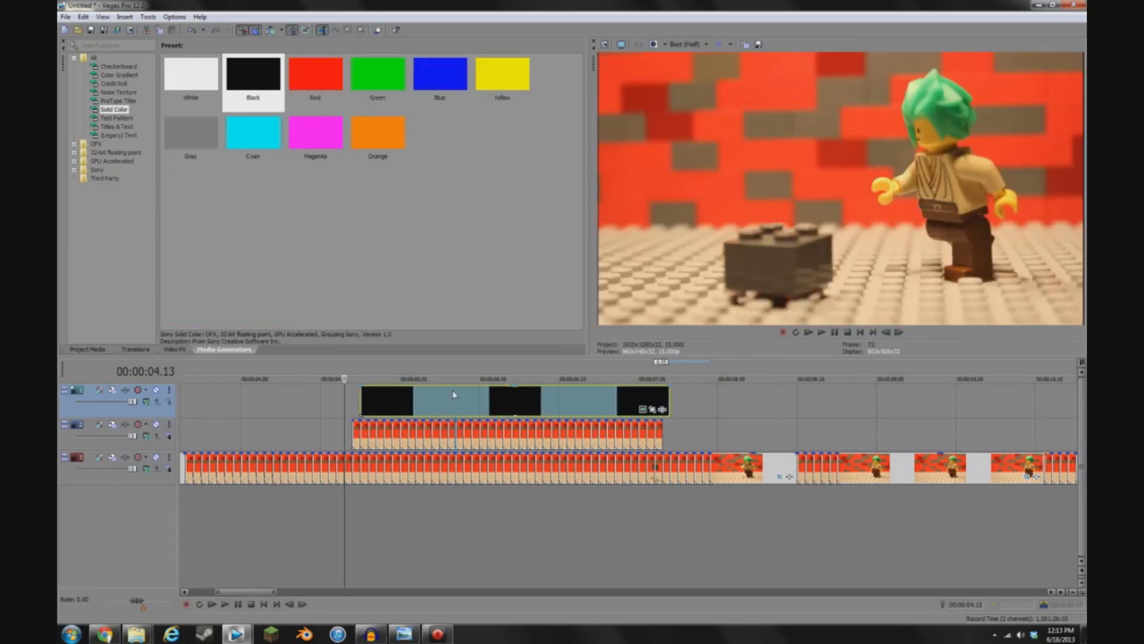
pyautogui.click(455, 408)
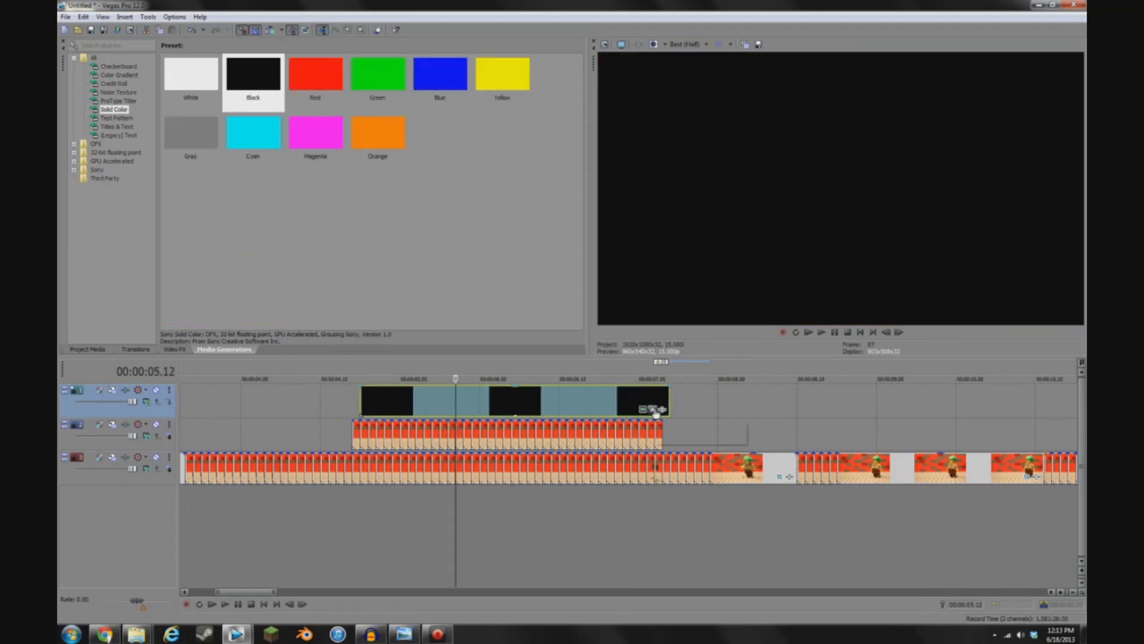
pyautogui.click(653, 409)
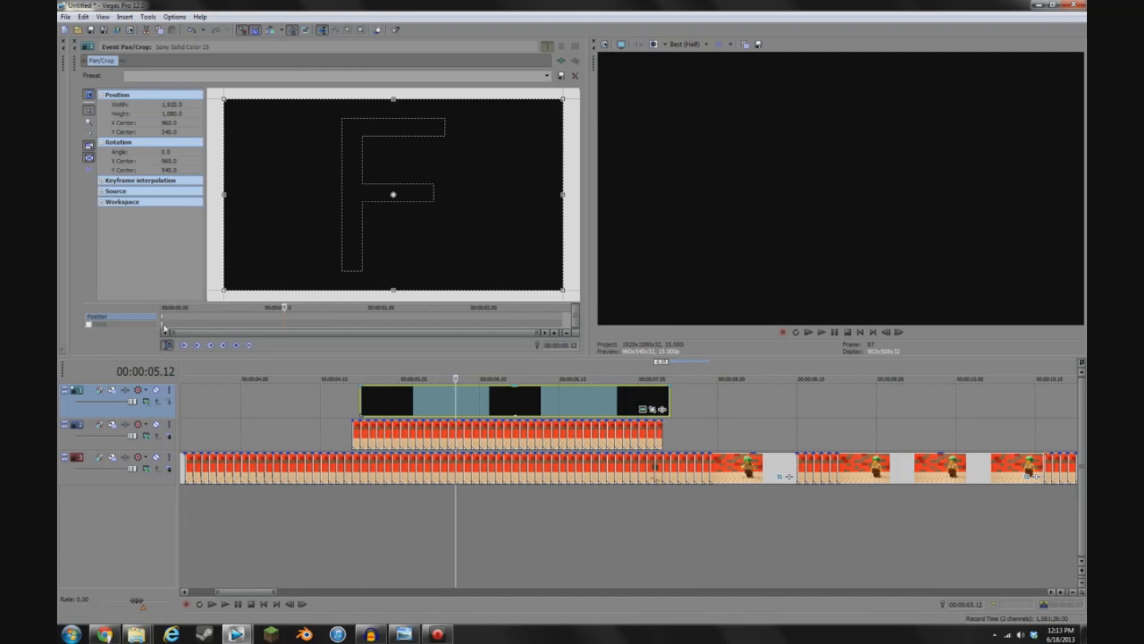
# - Enable masking on the black clip and draw an elliptical mask
pyautogui.click(165, 325)
pyautogui.click(88, 325)
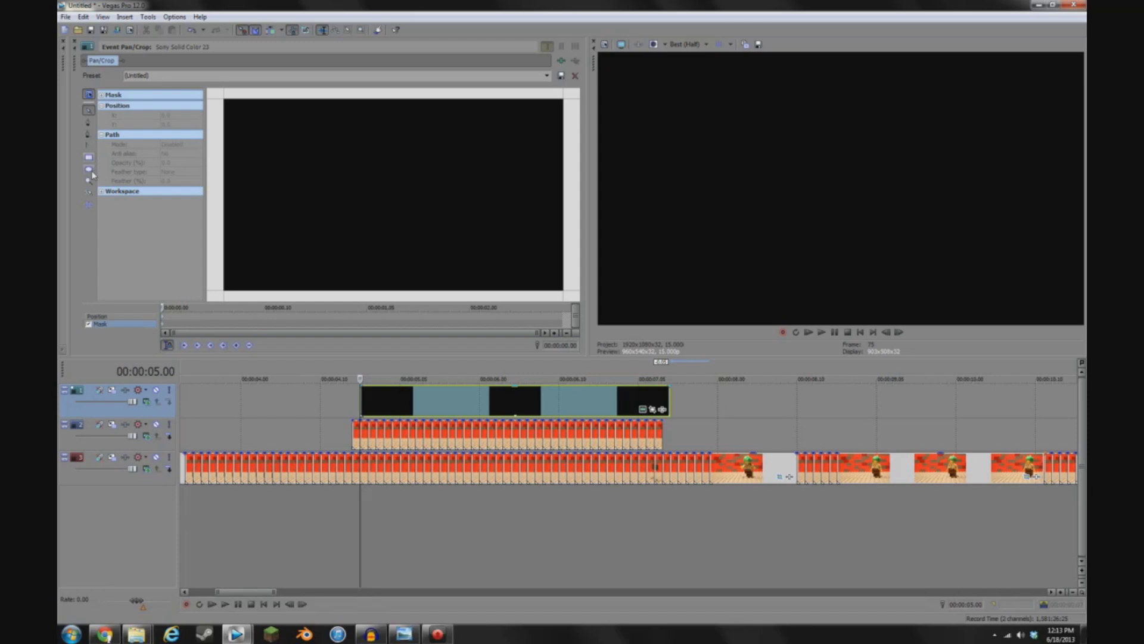
pyautogui.click(89, 170)
pyautogui.moveTo(341, 234); pyautogui.dragTo(402, 245)
# - Move the oval mask beneath the brick and widen it slightly
pyautogui.click(157, 426)
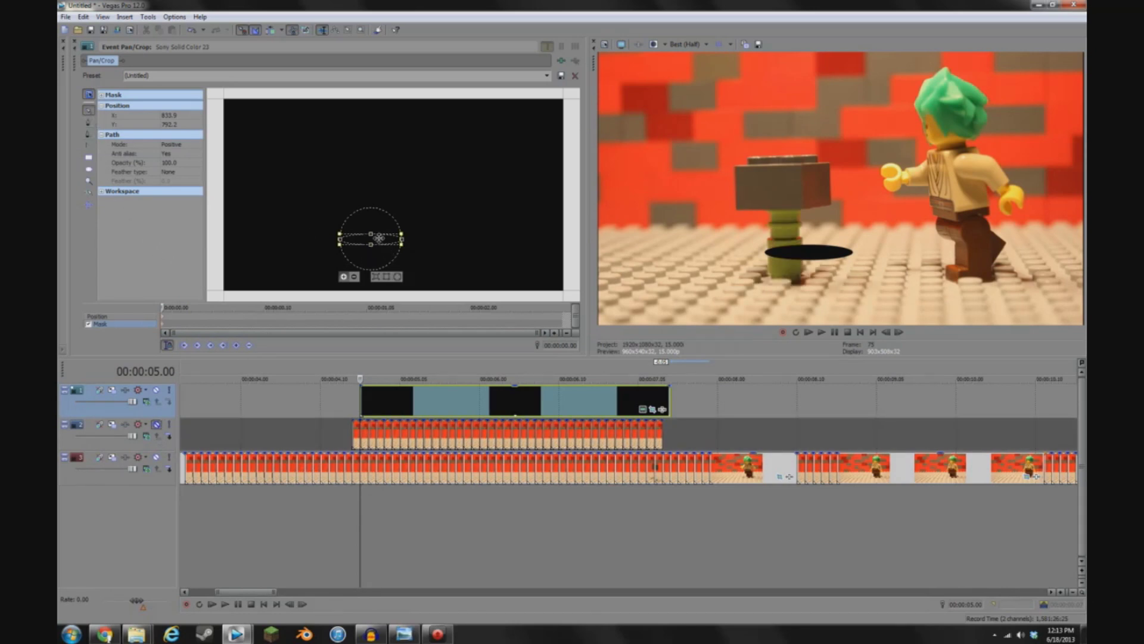
pyautogui.moveTo(378, 239); pyautogui.dragTo(360, 255)
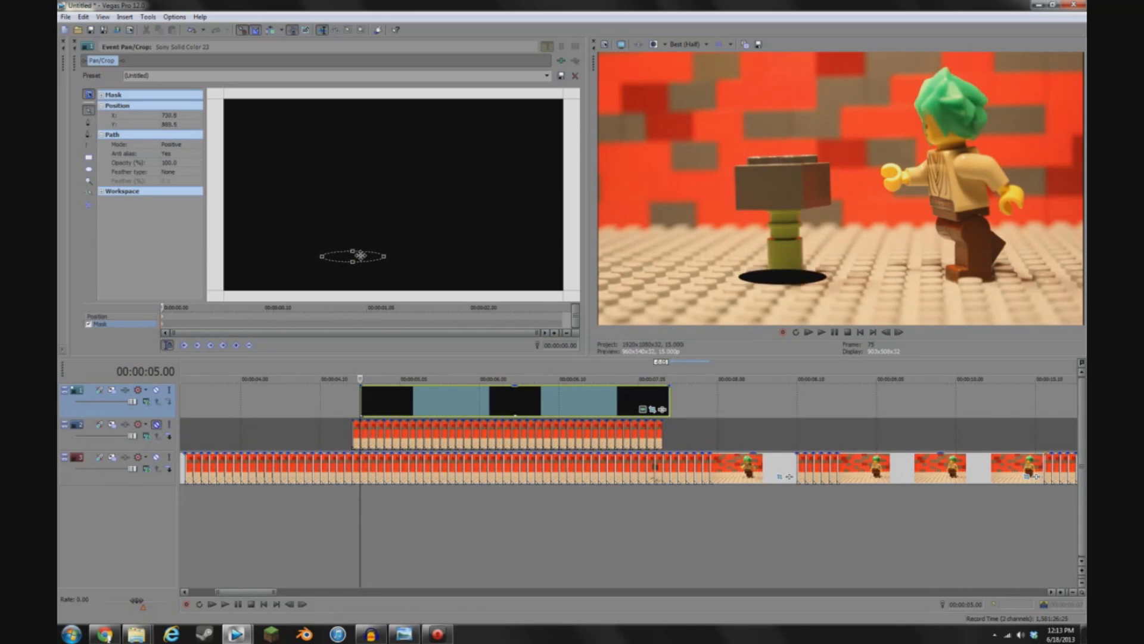
pyautogui.click(360, 255)
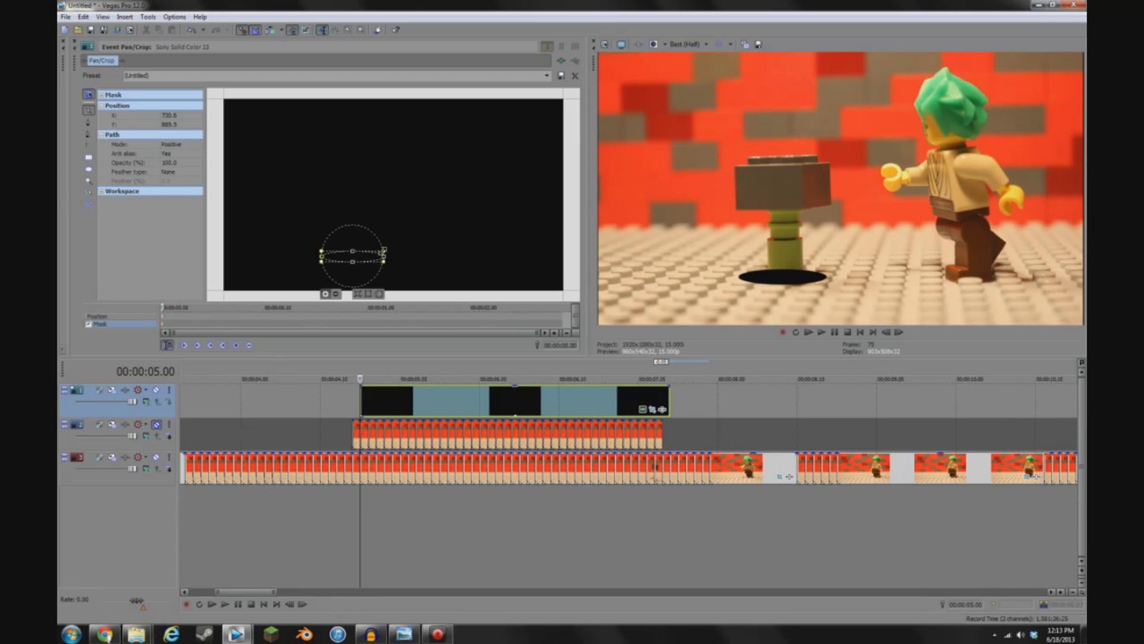
pyautogui.click(384, 250)
pyautogui.moveTo(385, 251); pyautogui.dragTo(387, 249)
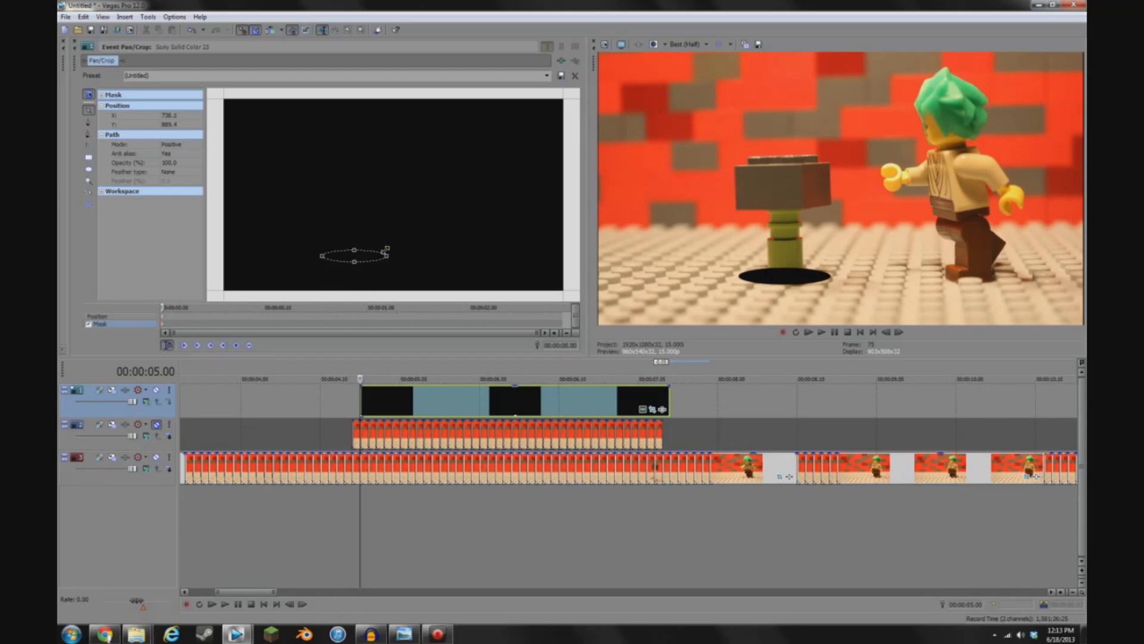
pyautogui.click(366, 260)
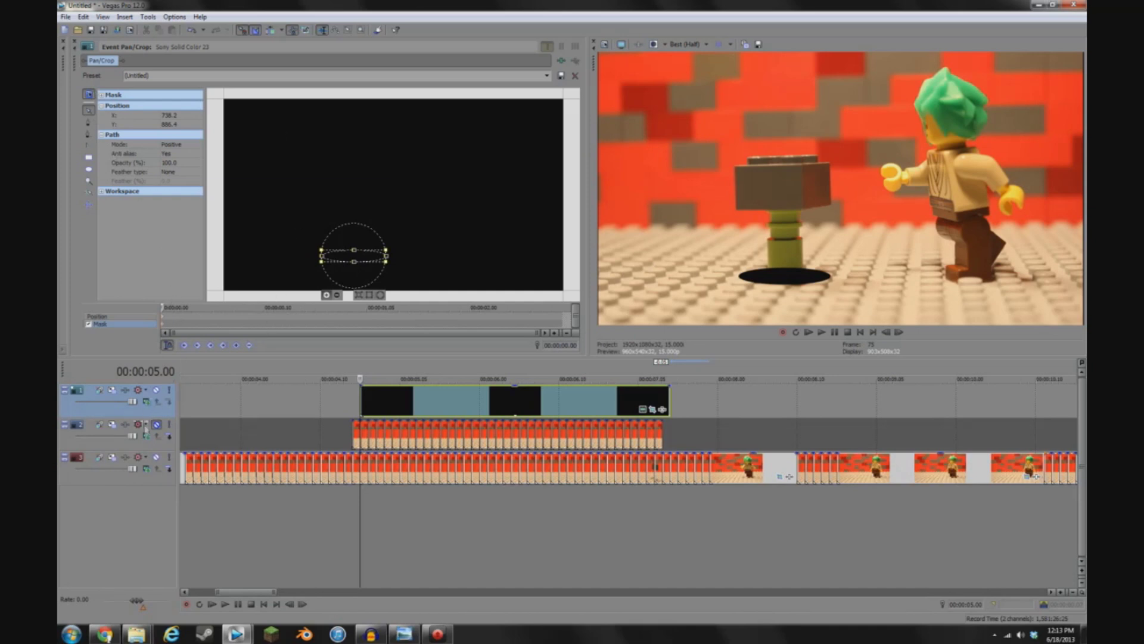
# - Mute track 2 to hide the stem, move the shadow up under the brick, and add a mask keyframe
pyautogui.click(157, 424)
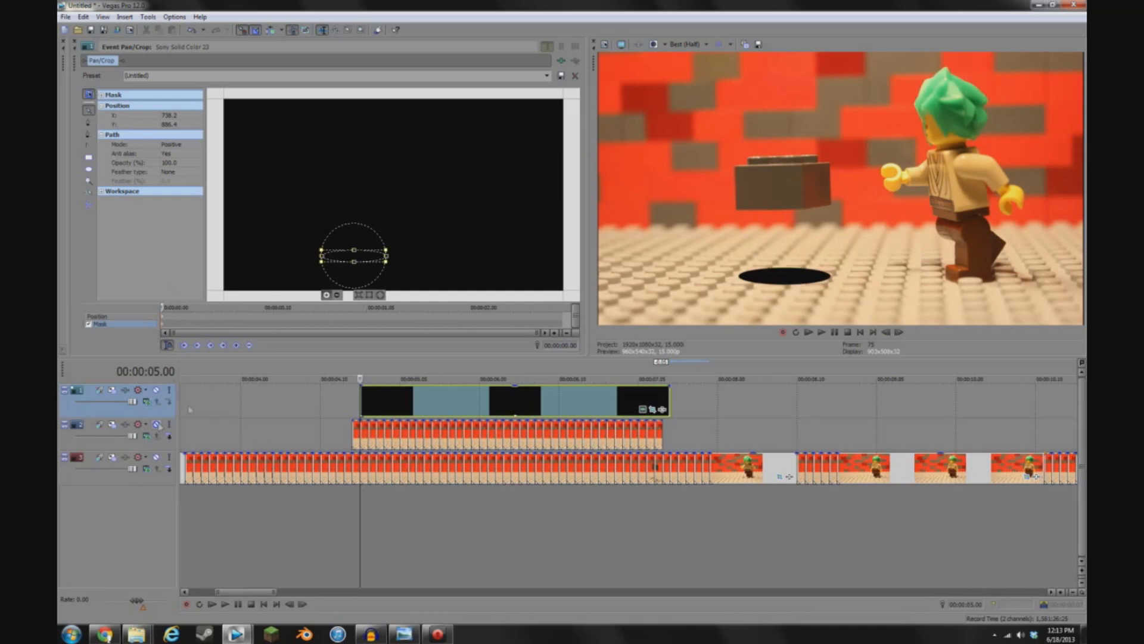
pyautogui.click(177, 328)
pyautogui.moveTo(345, 259); pyautogui.dragTo(351, 253)
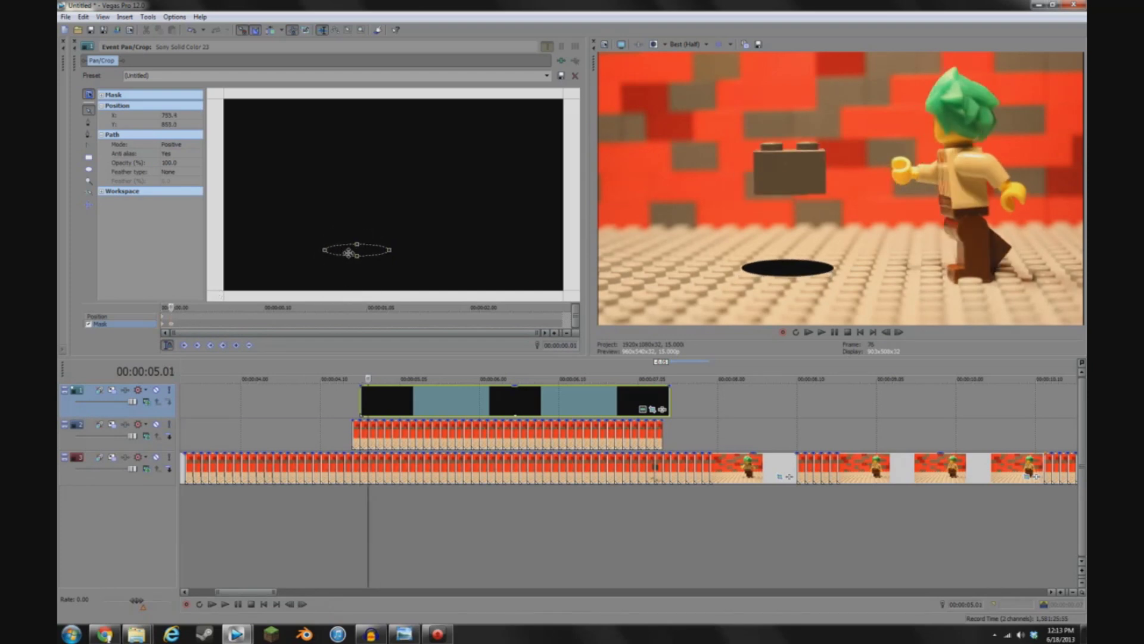
pyautogui.press('space')
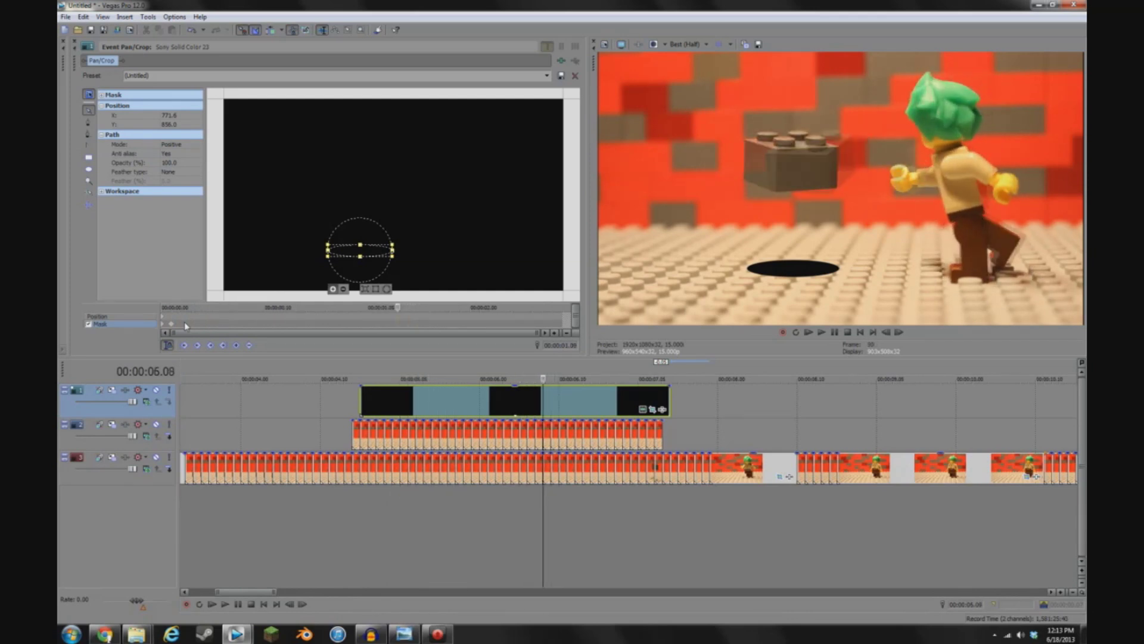
pyautogui.press('Left')
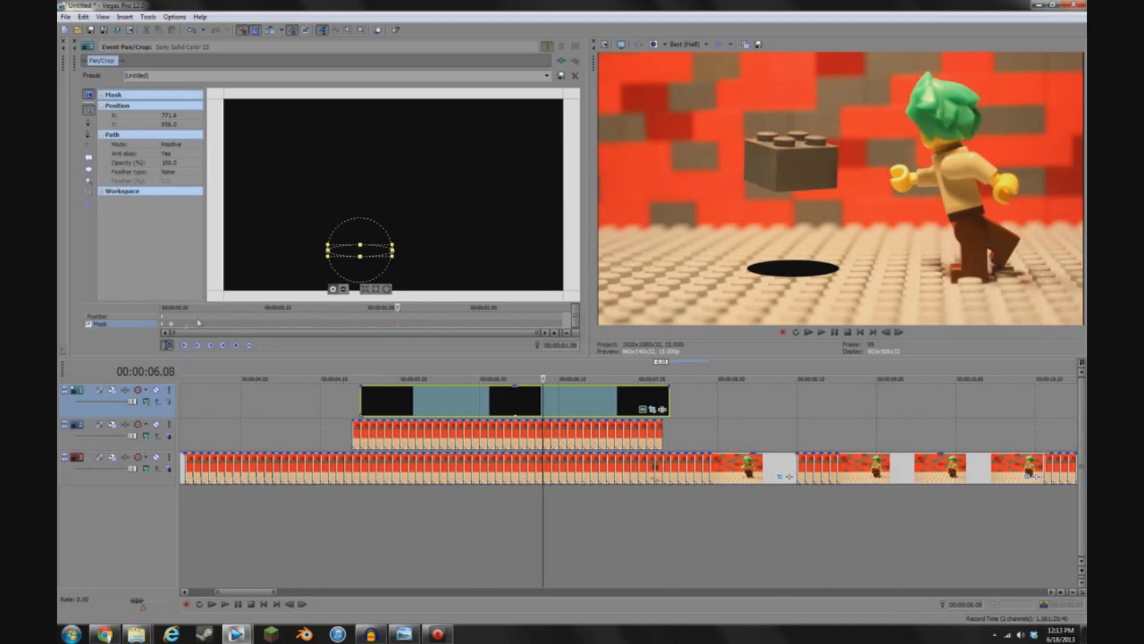
pyautogui.click(236, 345)
# - Keyframe the shadow moving right with the brick, then left to the frame edge, and review playback
pyautogui.click(172, 326)
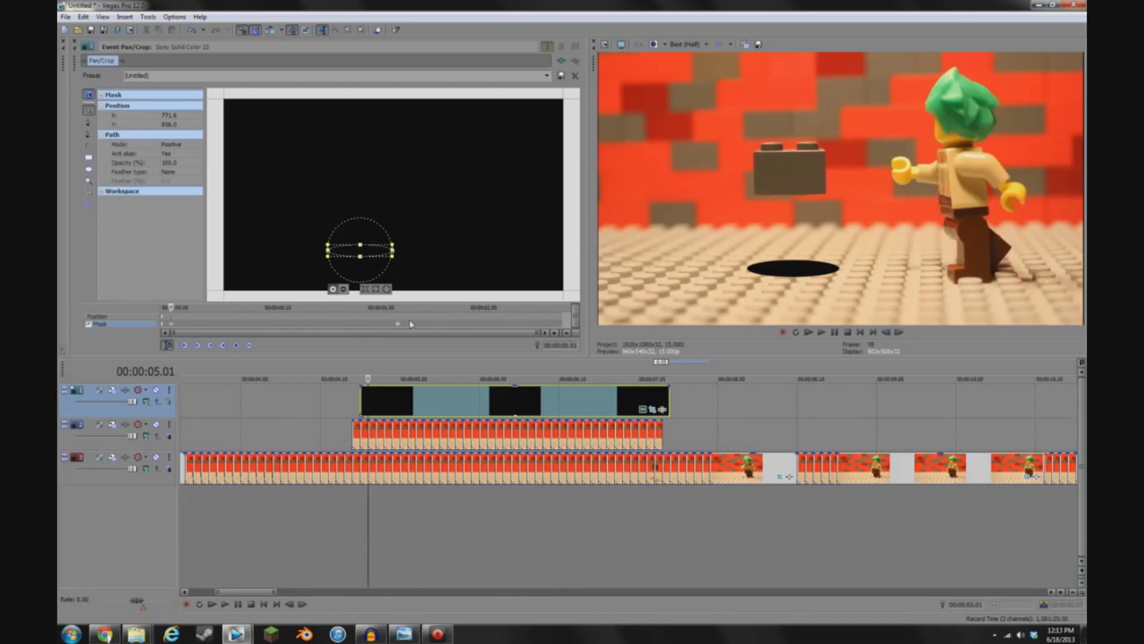
pyautogui.click(249, 345)
pyautogui.press('space')
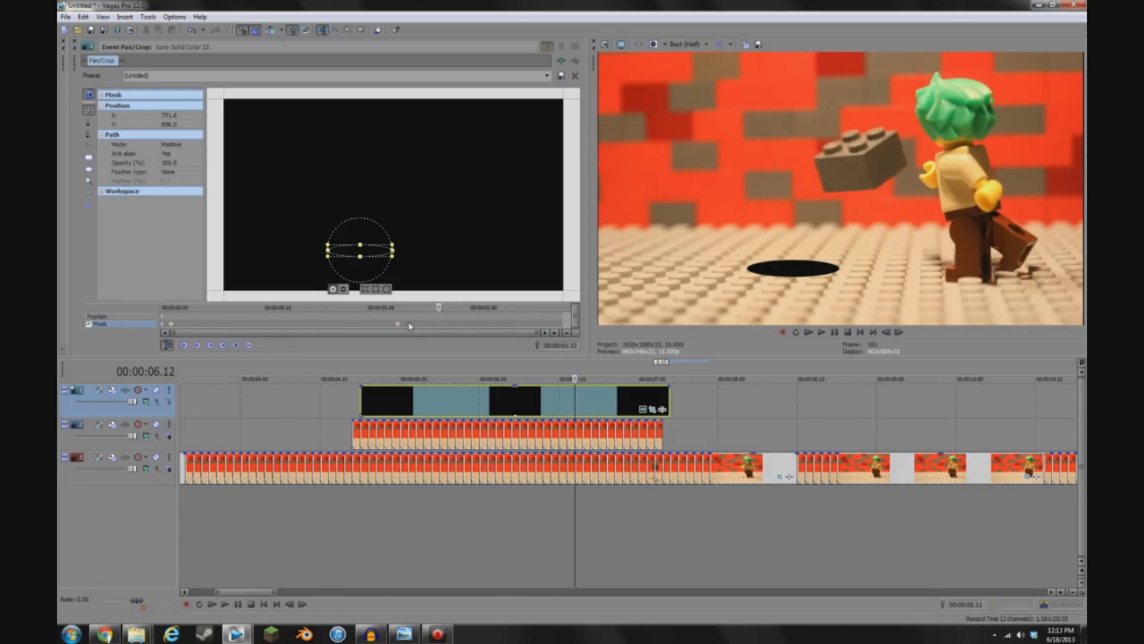
pyautogui.moveTo(372, 251); pyautogui.dragTo(424, 237)
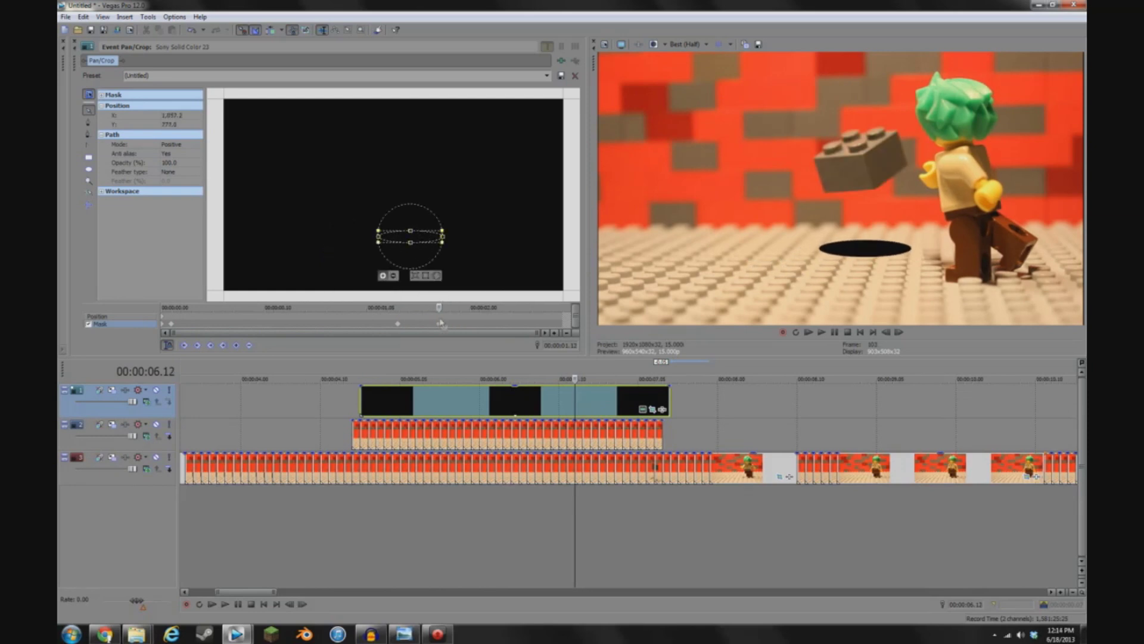
pyautogui.press('space')
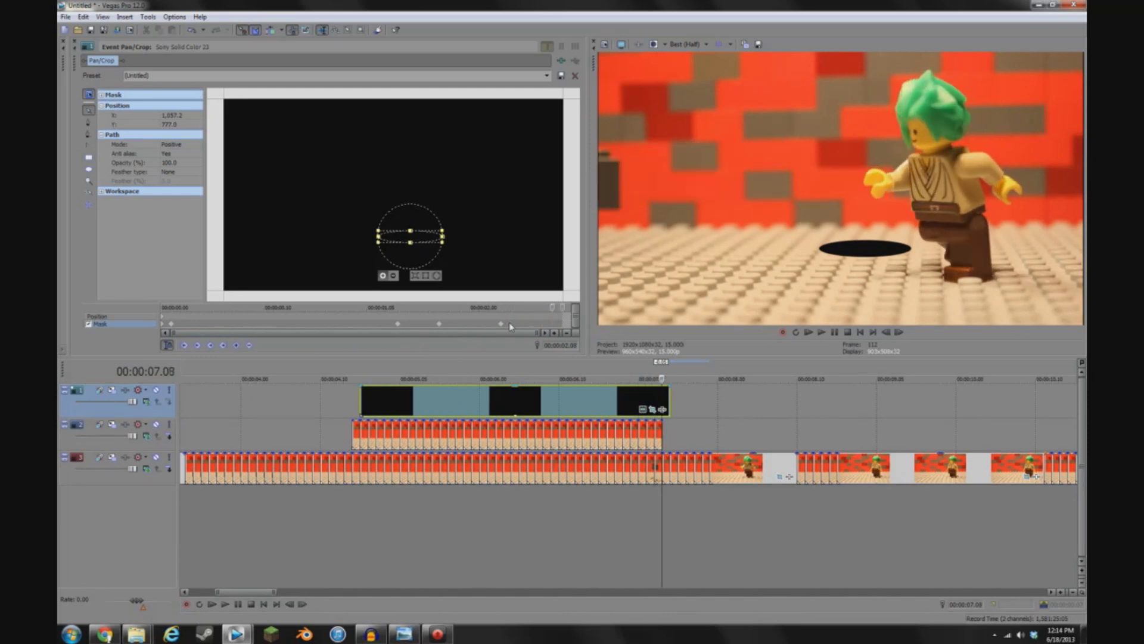
pyautogui.moveTo(424, 238); pyautogui.dragTo(221, 255)
pyautogui.click(494, 405)
pyautogui.press('space')
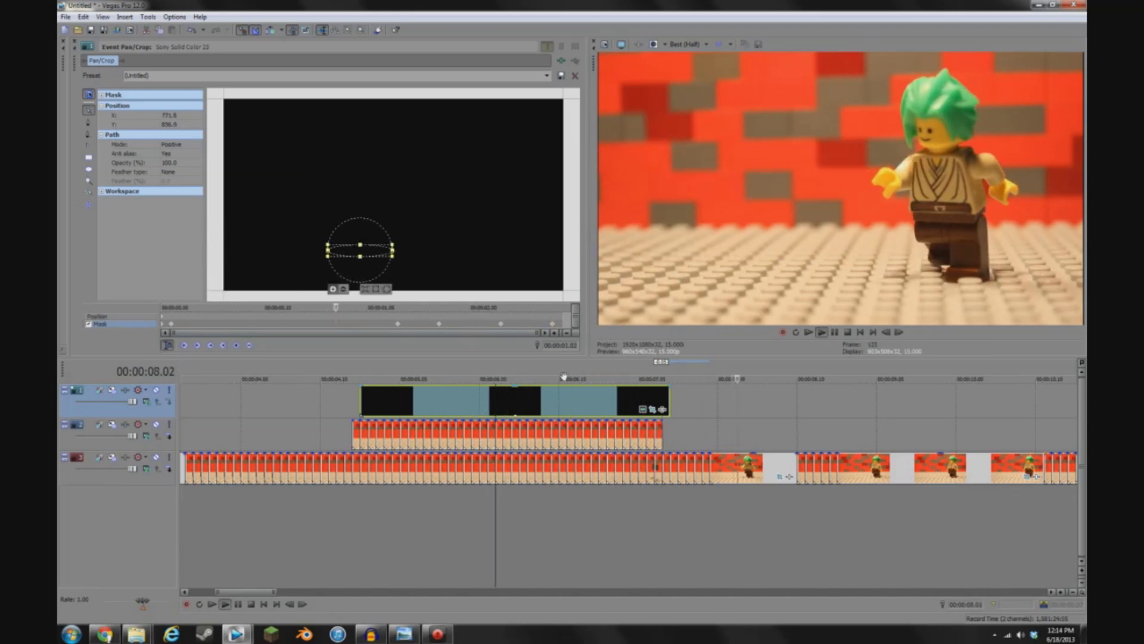
# - Play and frame-step the shadow clip to check its mask animation, then close Event Pan/Crop
pyautogui.click(535, 323)
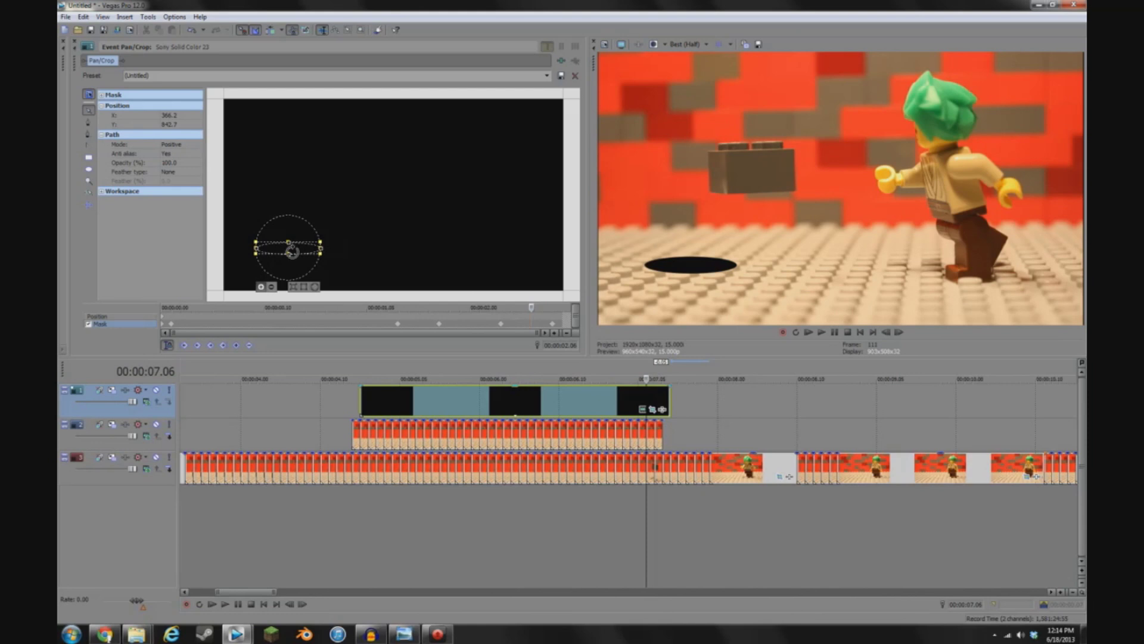
pyautogui.press('Right')
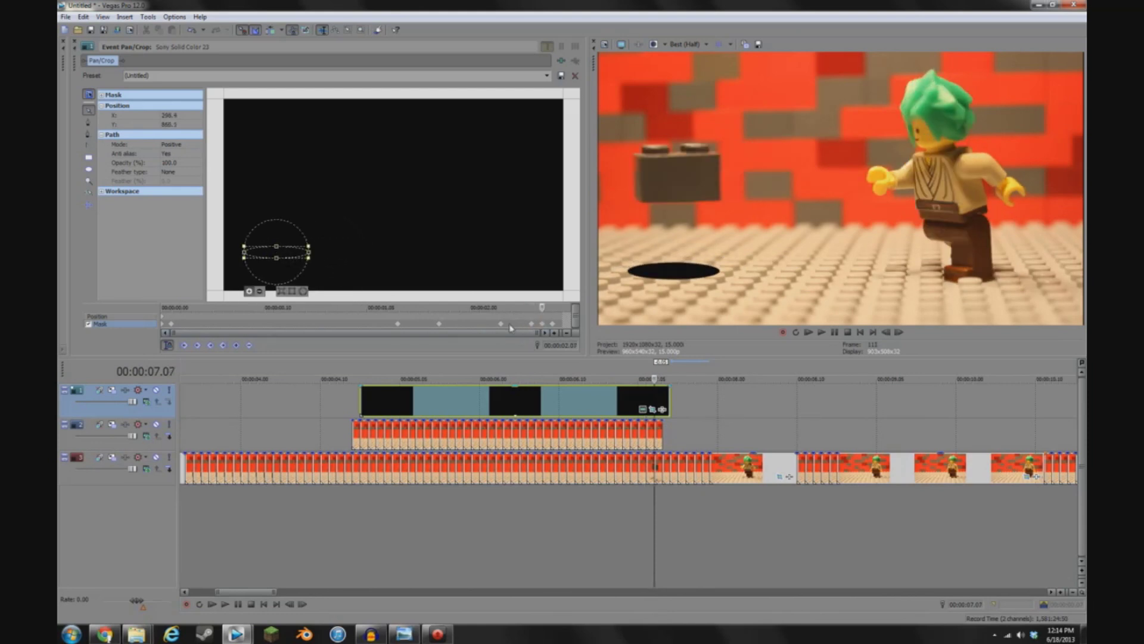
pyautogui.click(352, 402)
pyautogui.press('space')
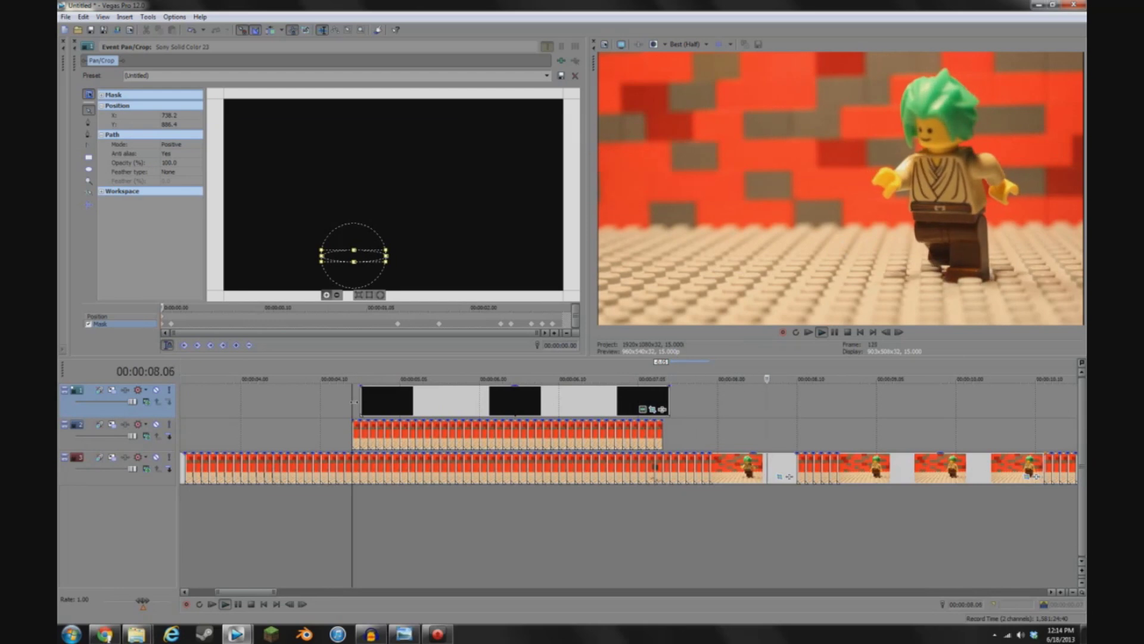
pyautogui.press('space')
pyautogui.click(448, 399)
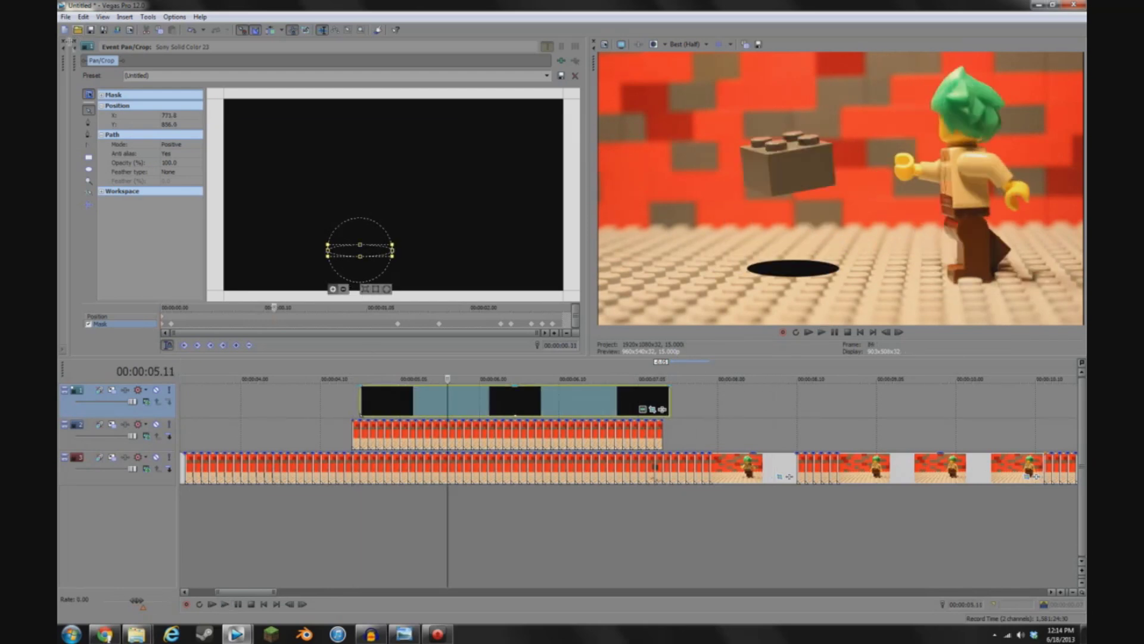
pyautogui.click(63, 42)
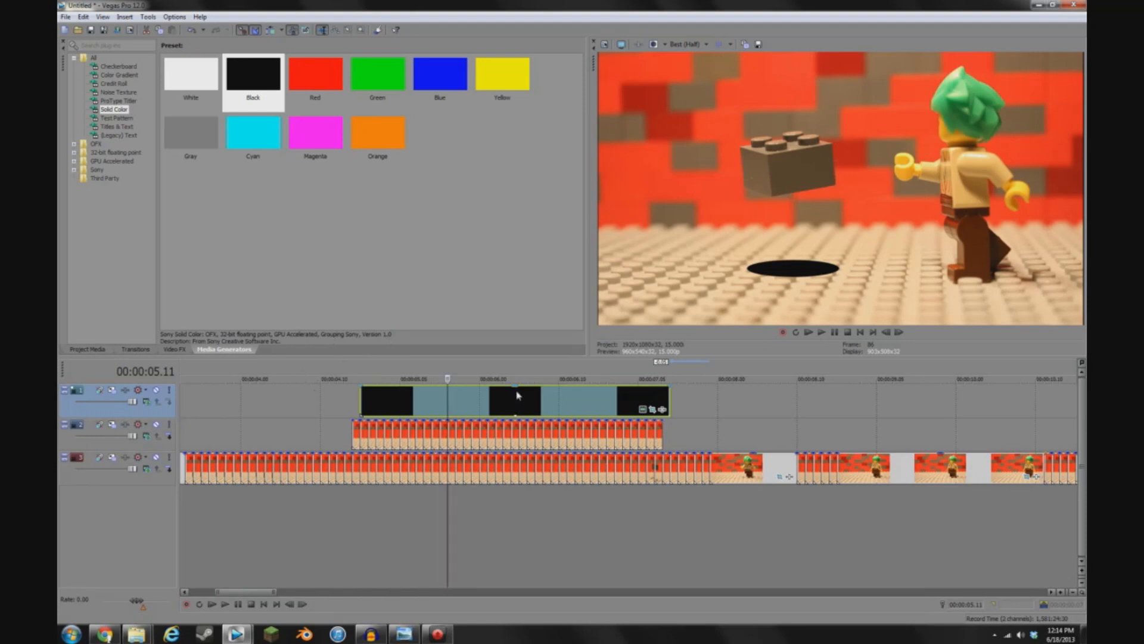
# - Lower the shadow clip's opacity to 43% and apply the Gaussian Blur Light Blur preset
pyautogui.moveTo(516, 396); pyautogui.dragTo(519, 410)
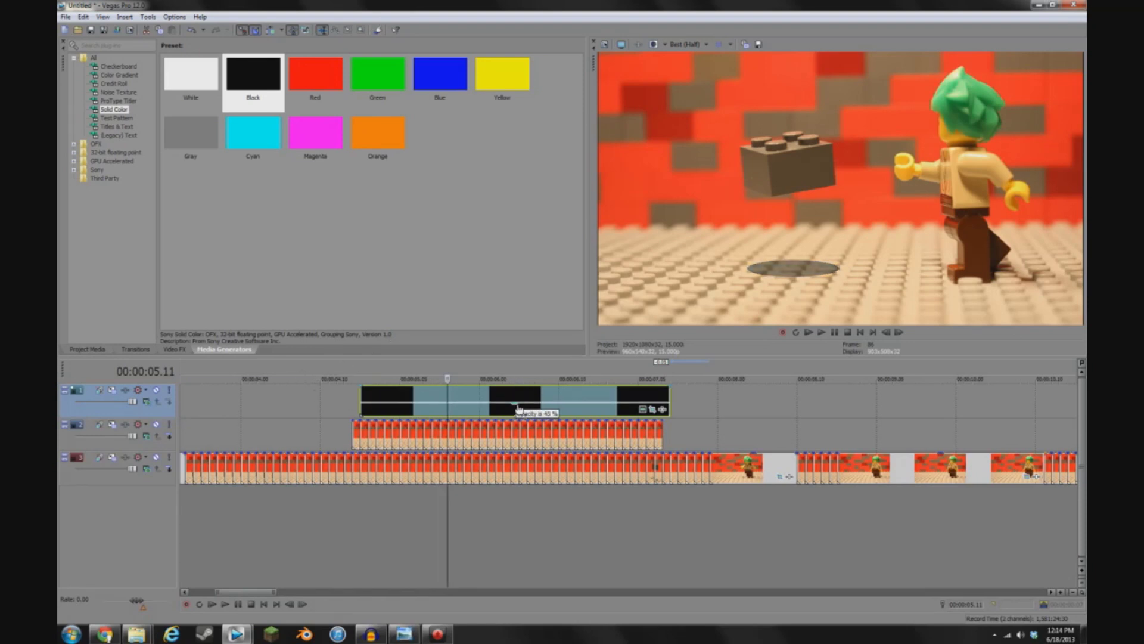
pyautogui.click(178, 351)
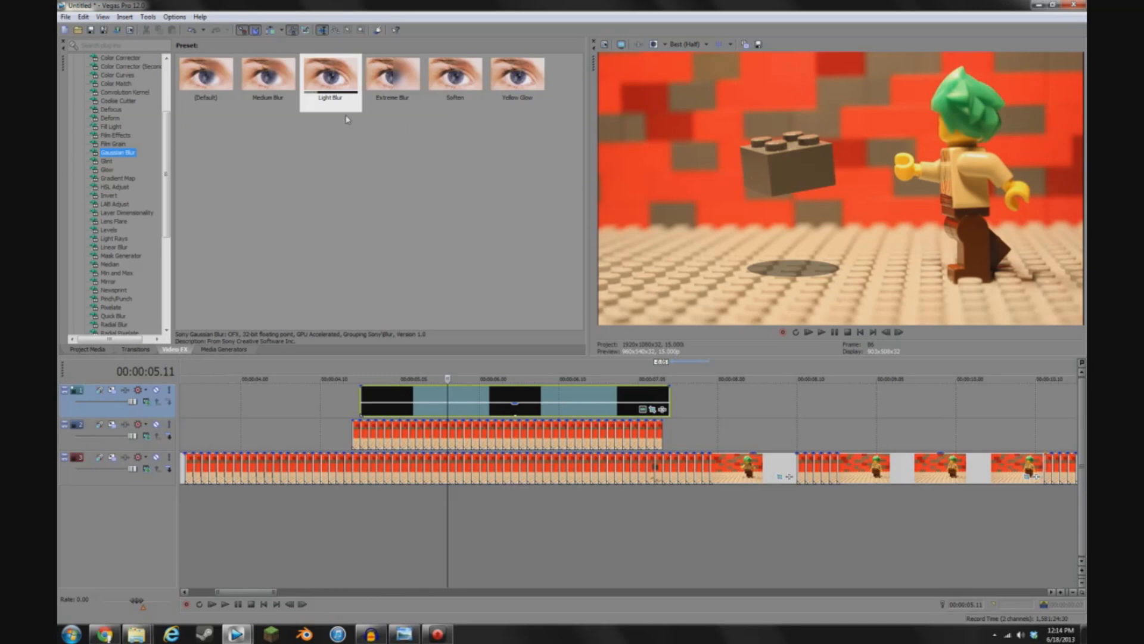
pyautogui.moveTo(337, 89); pyautogui.dragTo(514, 405)
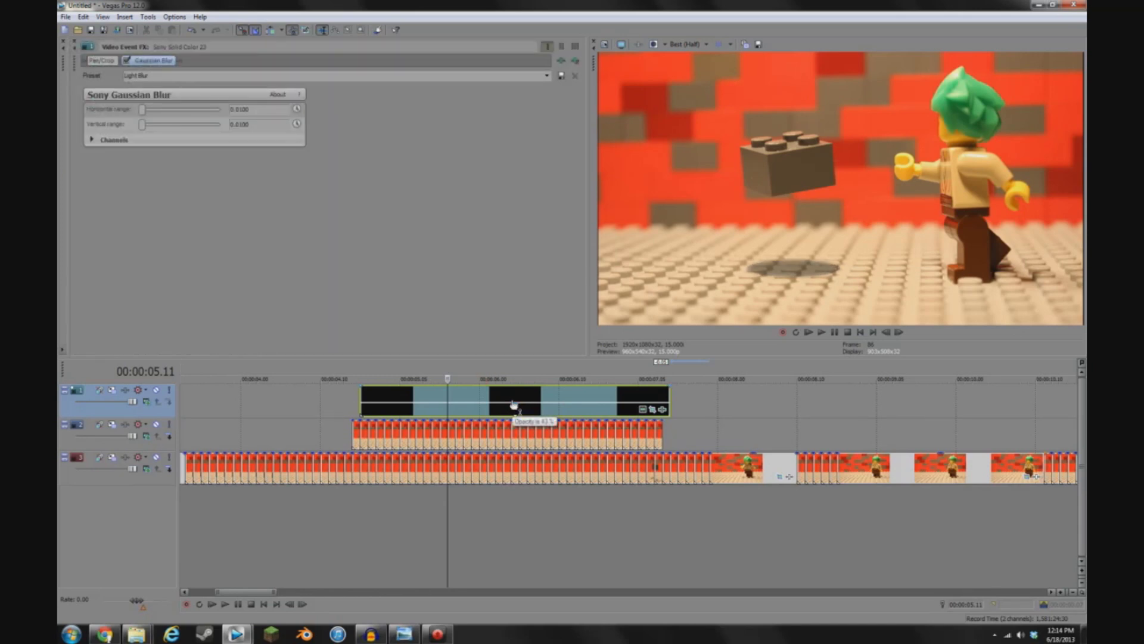
# - Preview the softened shadow from the clip's start, then minimize Vegas to the desktop
pyautogui.click(353, 398)
pyautogui.press('space')
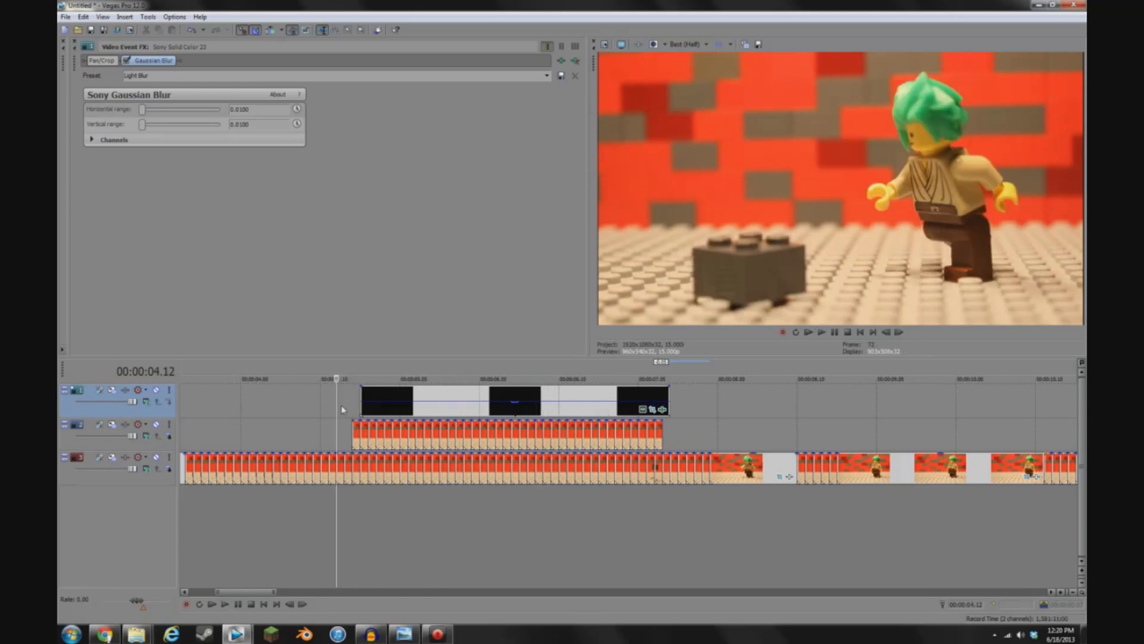
pyautogui.click(344, 404)
pyautogui.press('space')
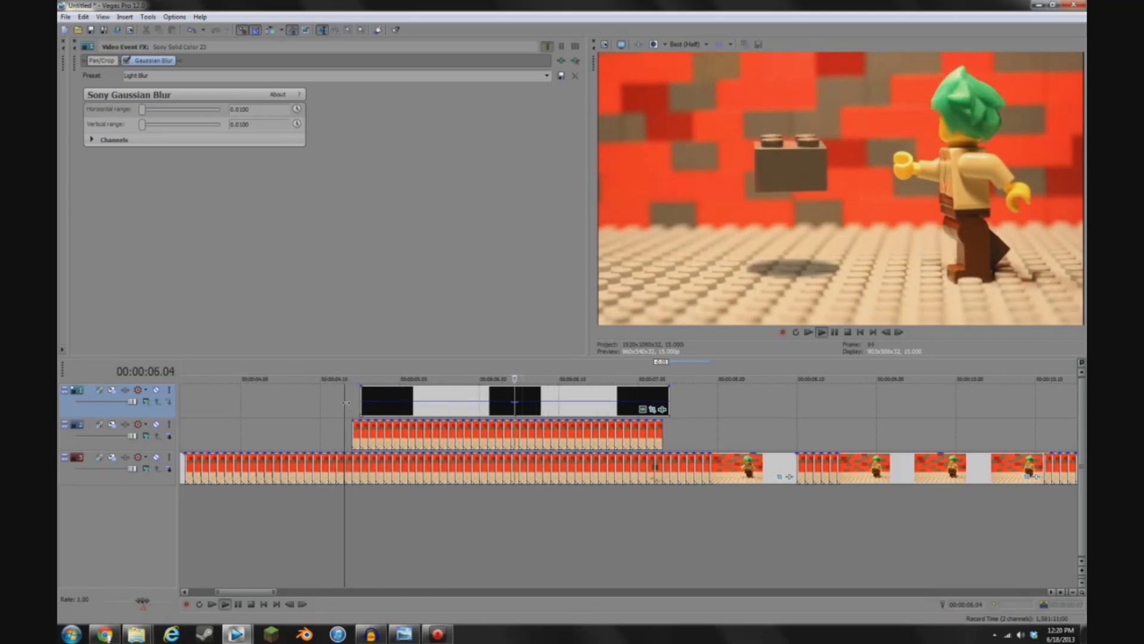
pyautogui.press('space')
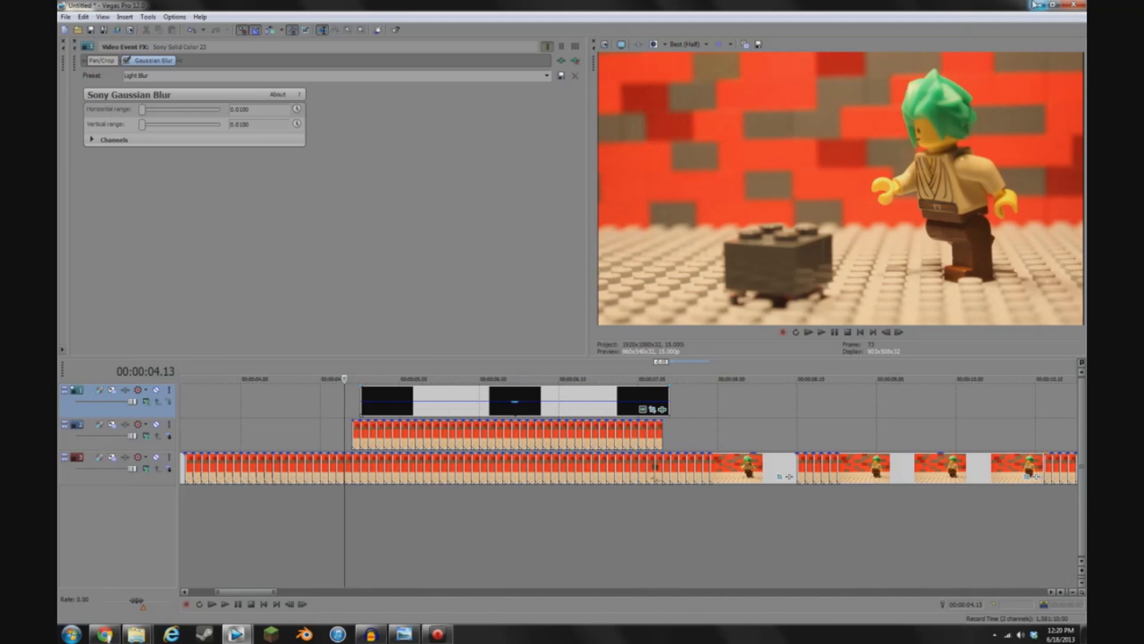
pyautogui.click(1037, 5)
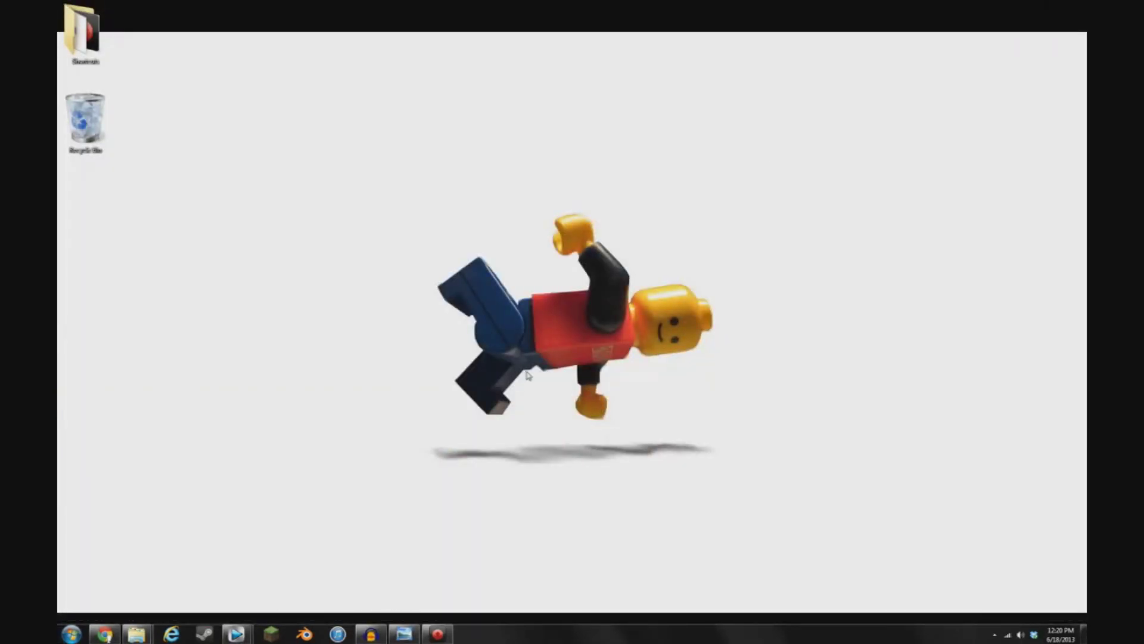